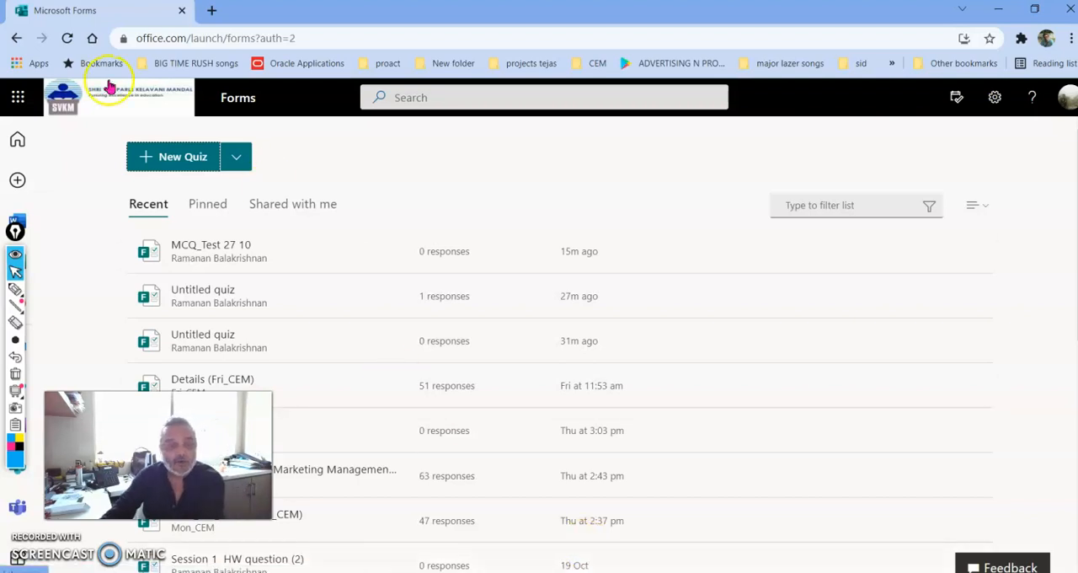
Create a new quiz and title it "27th oct MCQ test"
left_click(169, 157)
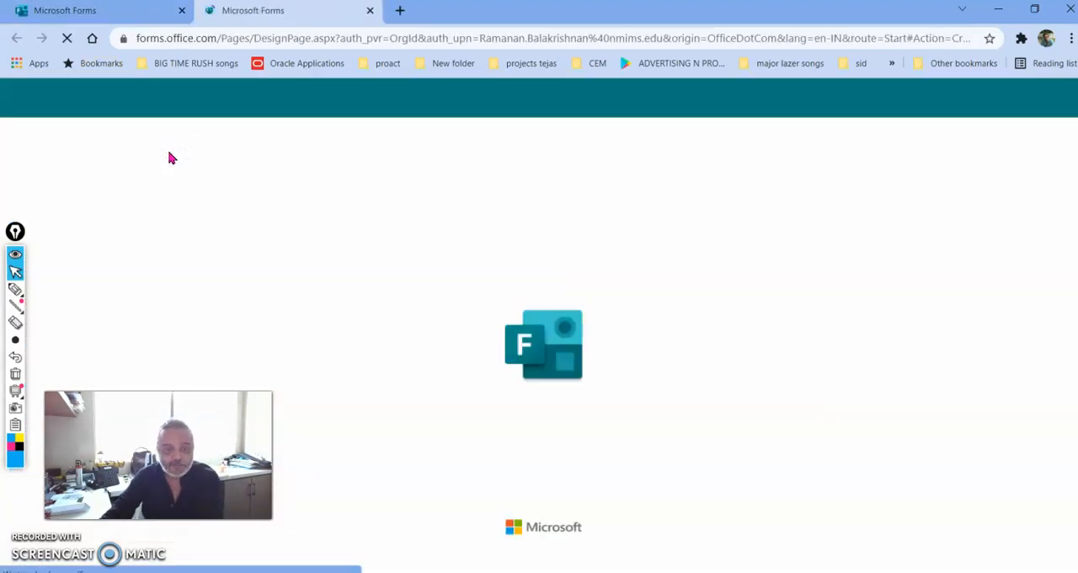
left_click(276, 282)
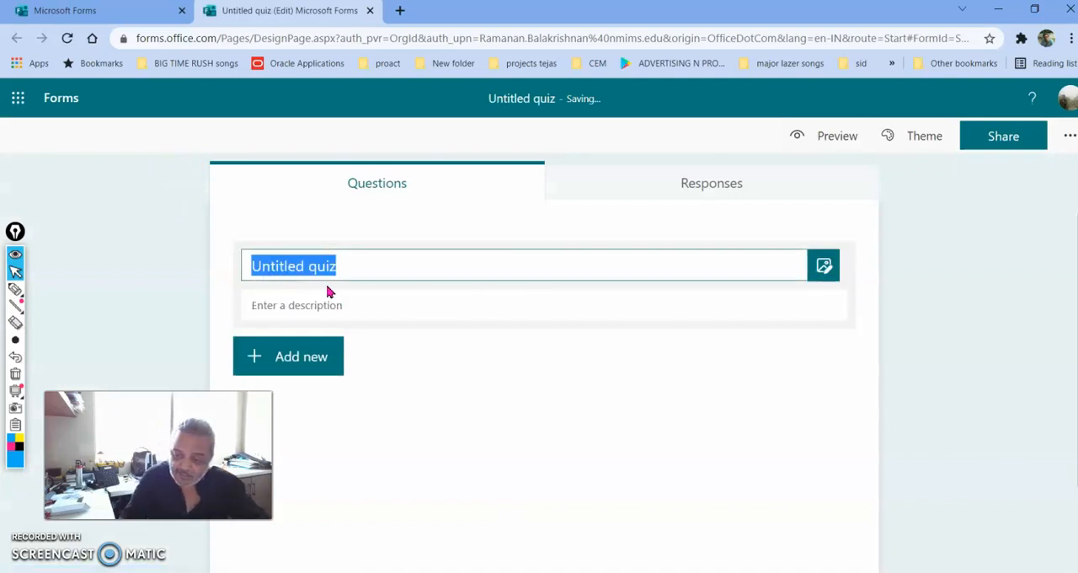
type("27t")
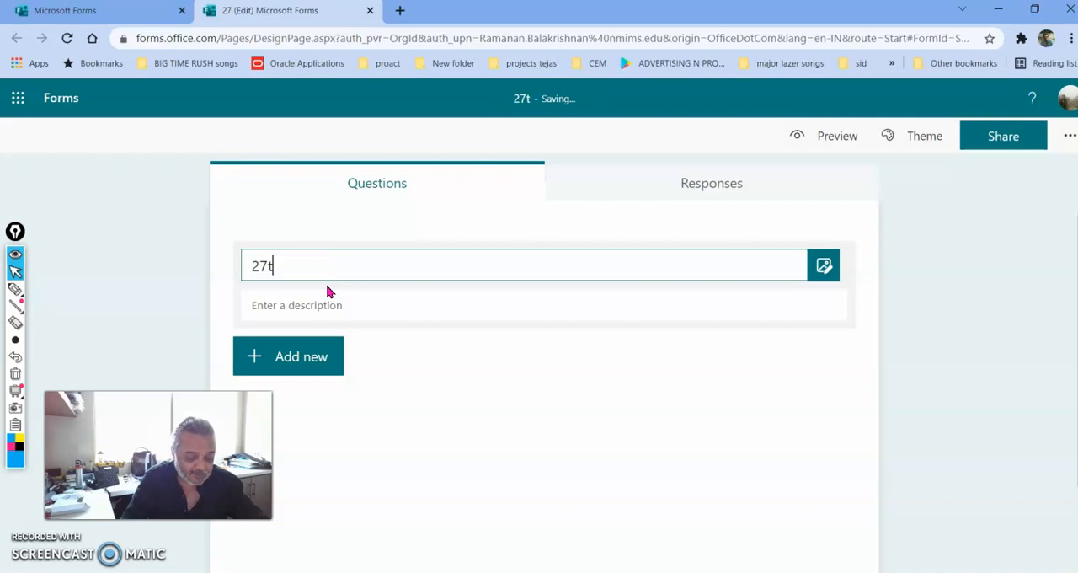
type("h oc")
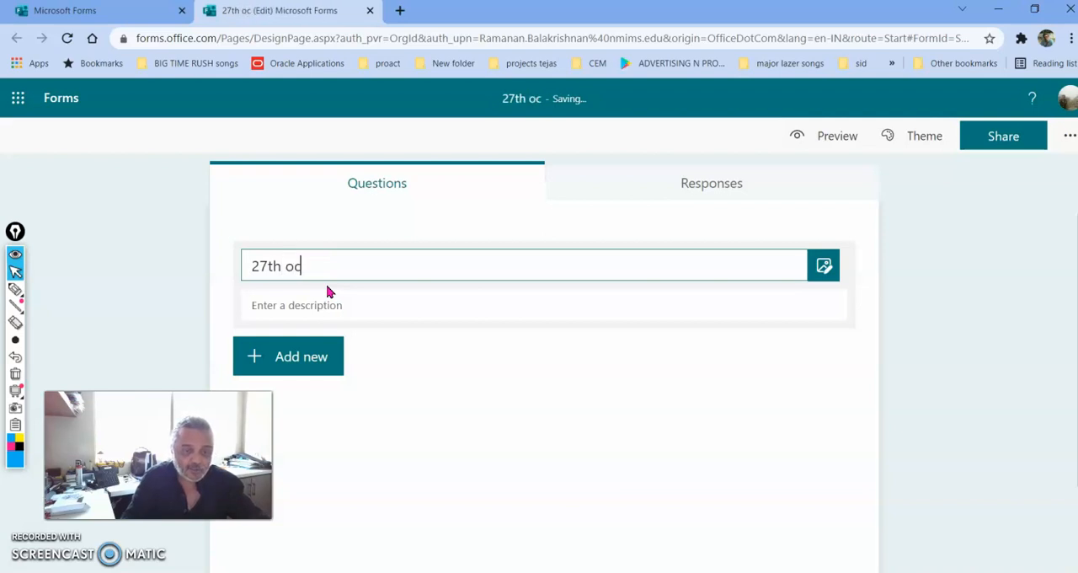
type("t MCQ test")
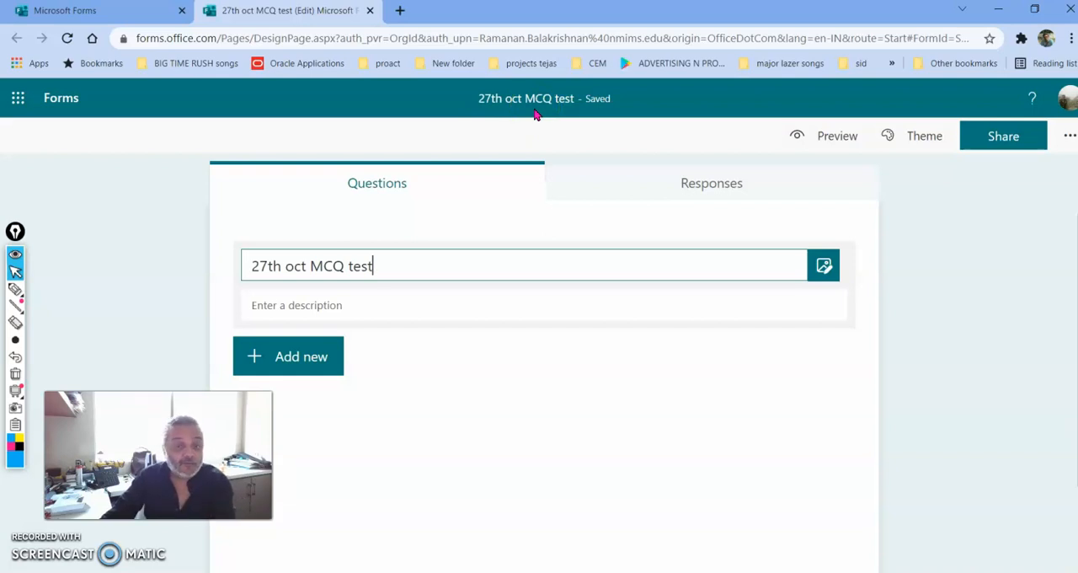
Add a Text question to the quiz with the wording "enter roll number"
left_click(309, 369)
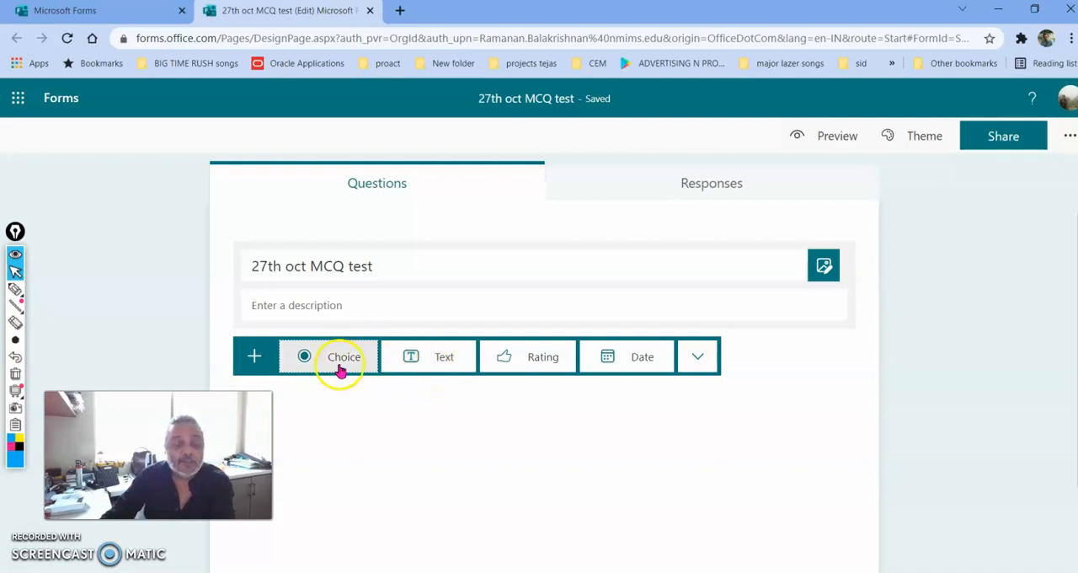
left_click(439, 355)
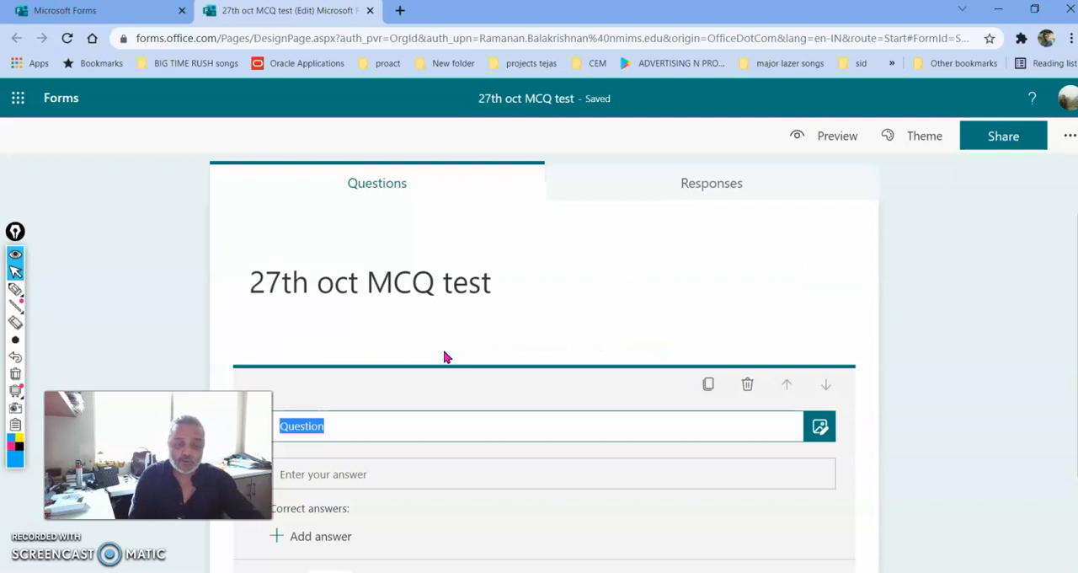
type("Add")
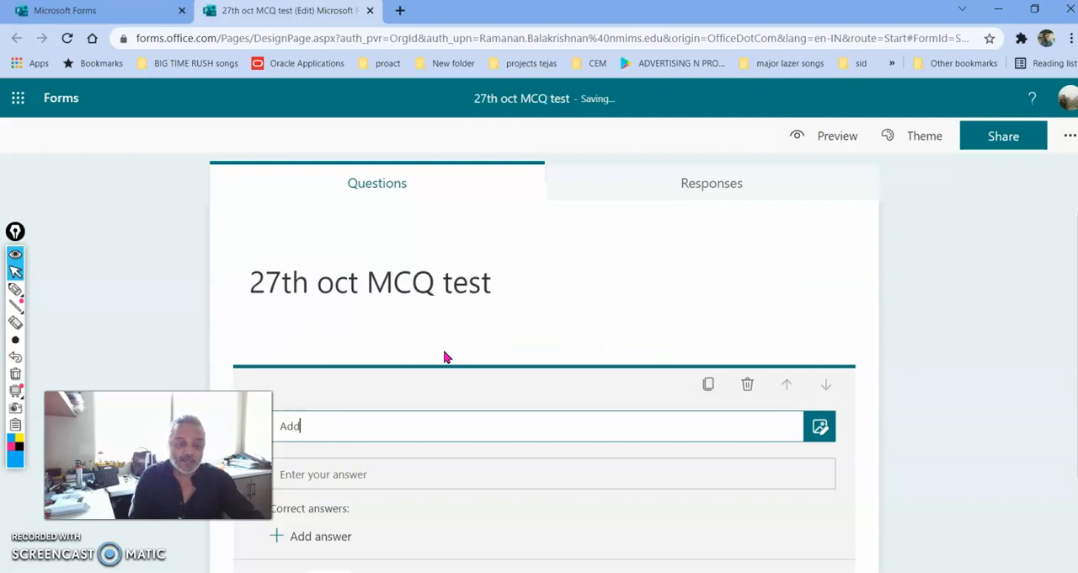
key("BackSpace")
key("BackSpace")
type("enter")
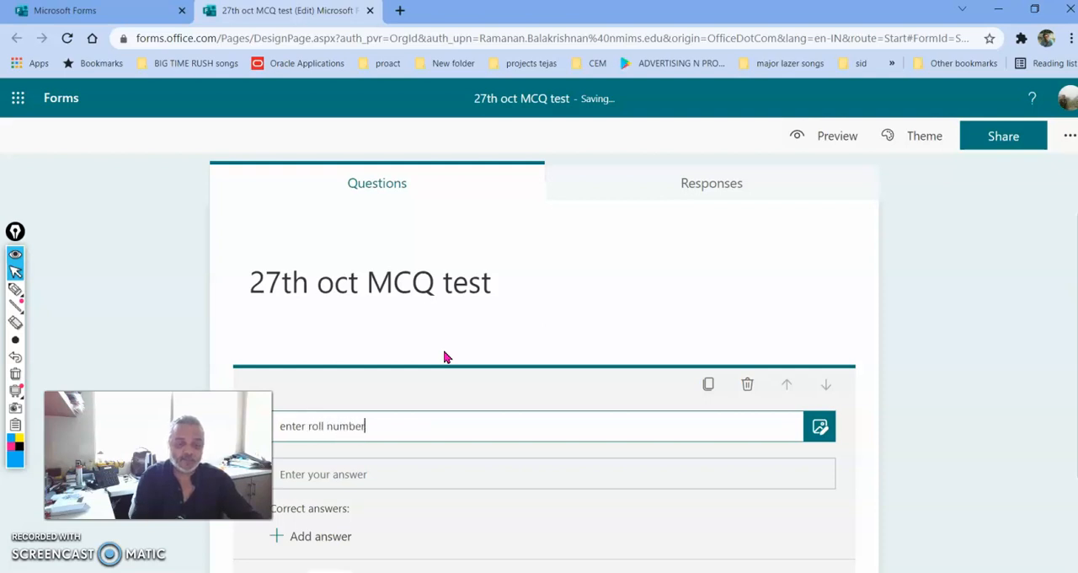
type(" roll number")
Make the roll number question required
left_click(454, 527)
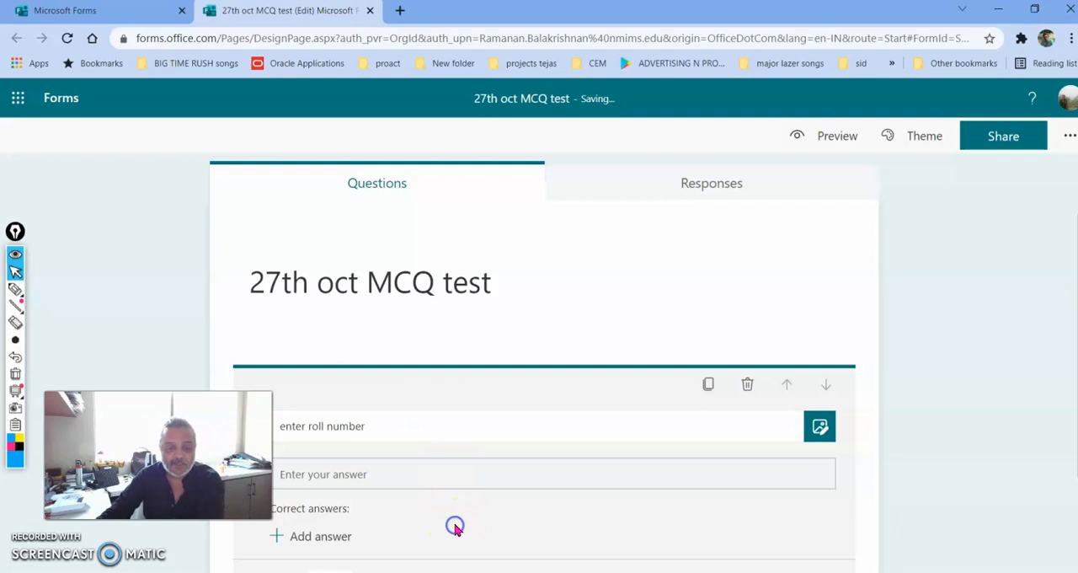
scroll(455, 527, "down", 2)
scroll(731, 455, "up", 2)
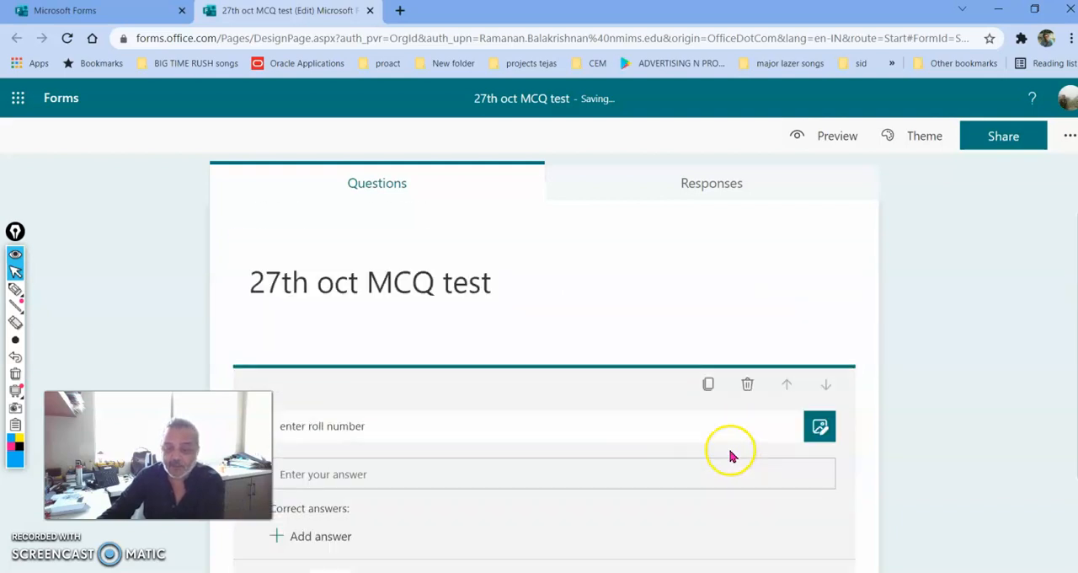
scroll(594, 510, "down", 2)
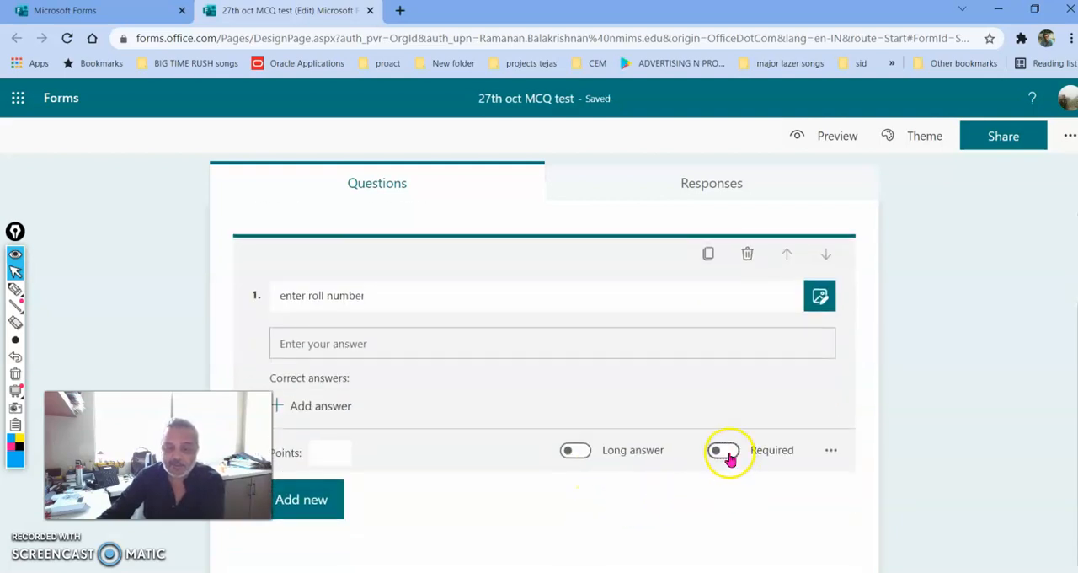
left_click(725, 451)
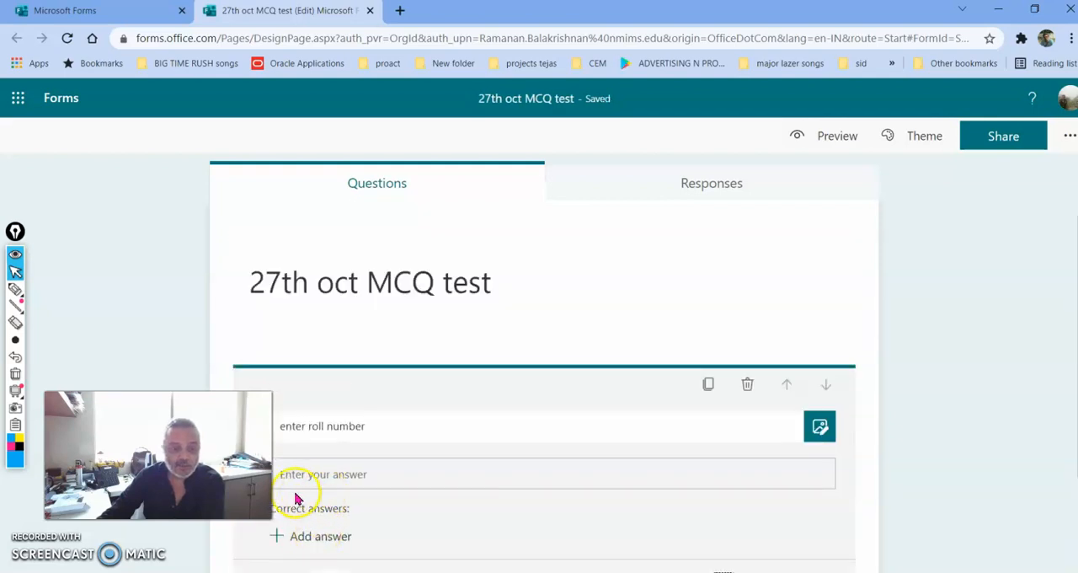
Add a second Text question with the wording "enter your name"
scroll(384, 481, "down", 2)
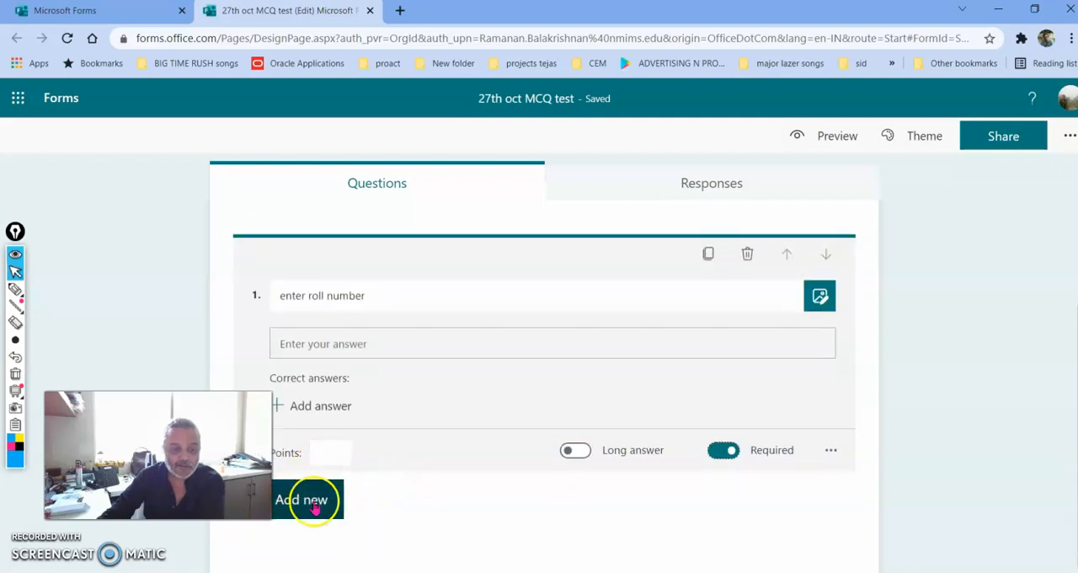
left_click(313, 504)
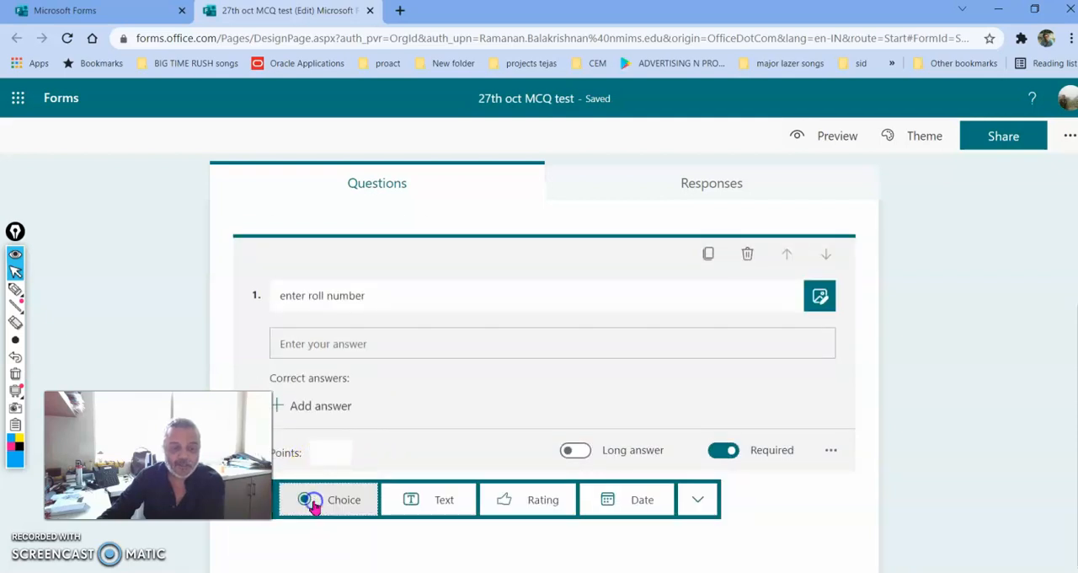
left_click(444, 503)
type("e")
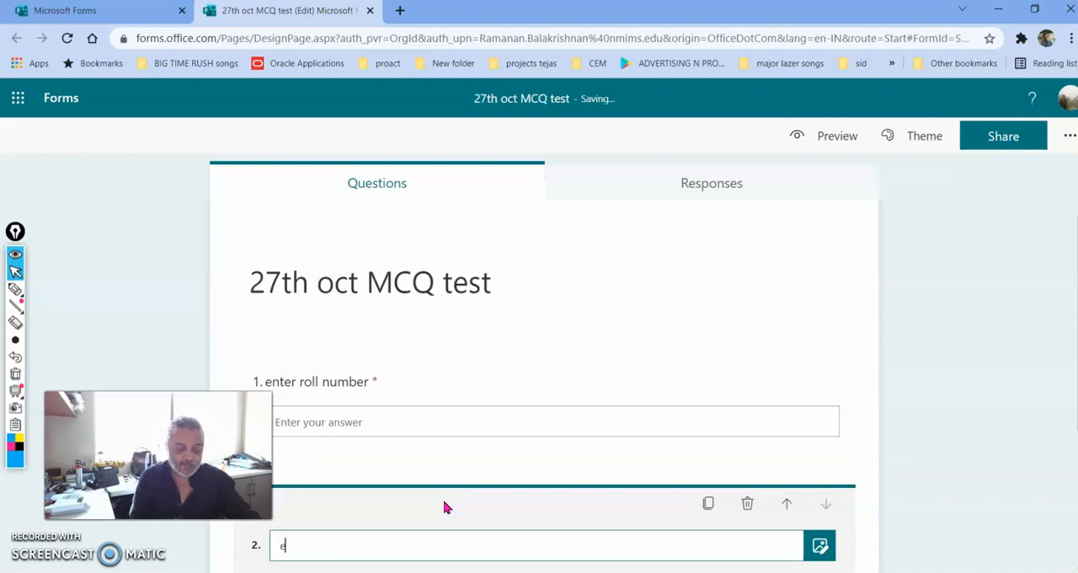
type("nter you")
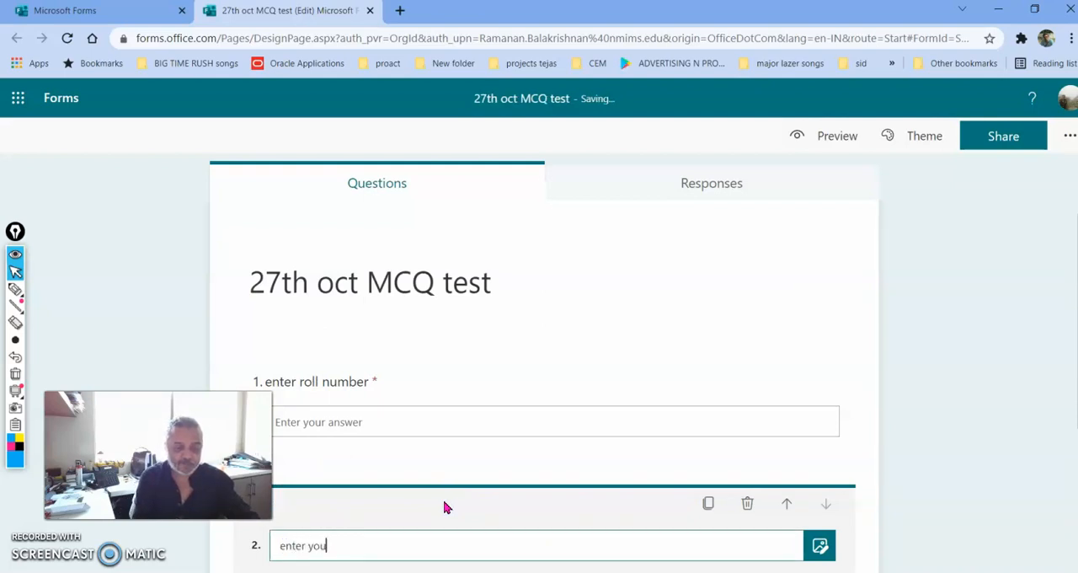
type("r name")
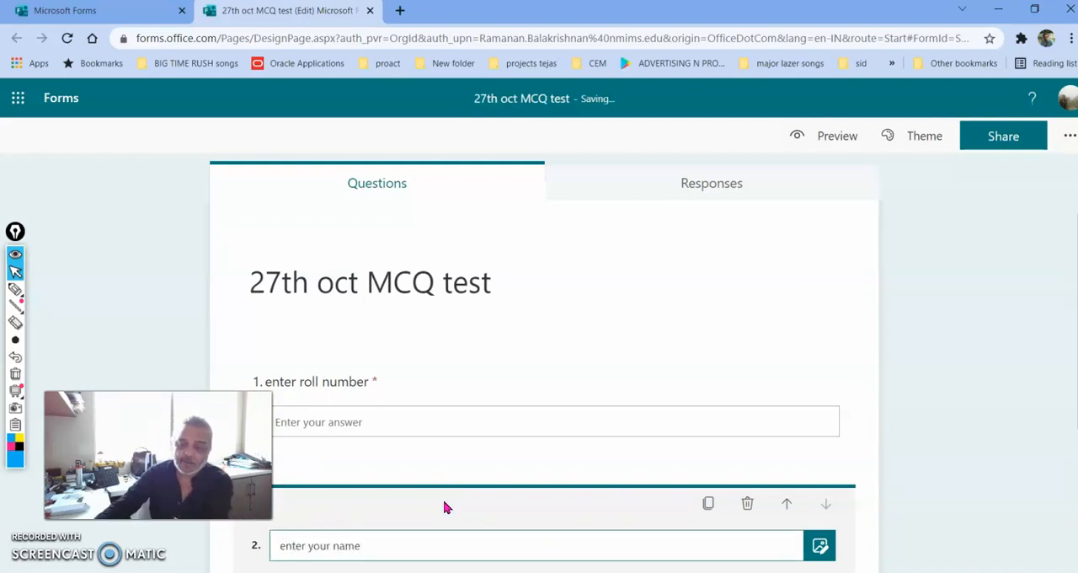
Add a Choice question below the name question
scroll(446, 507, "down", 3)
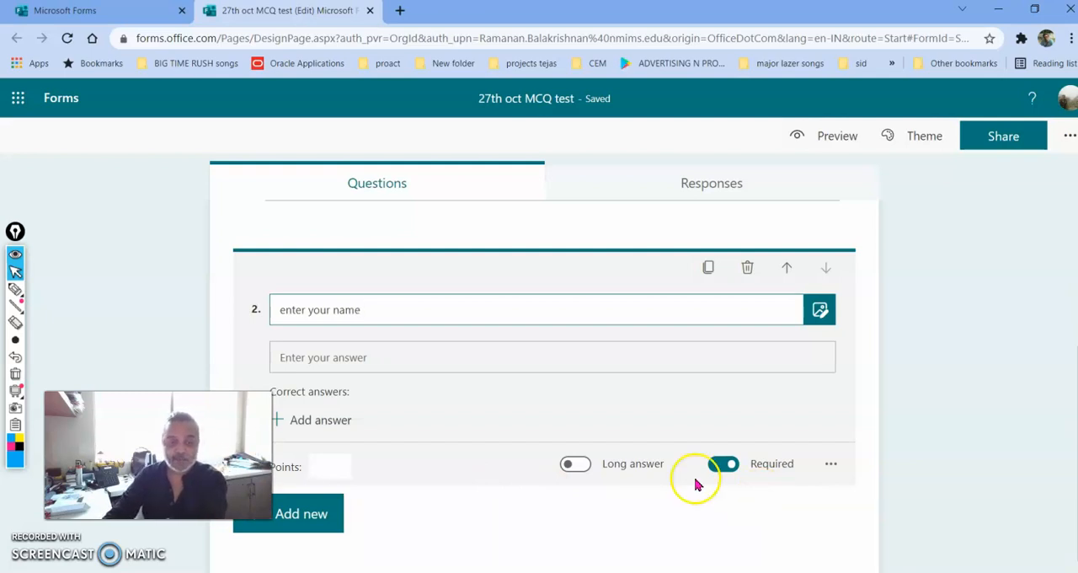
left_click(303, 522)
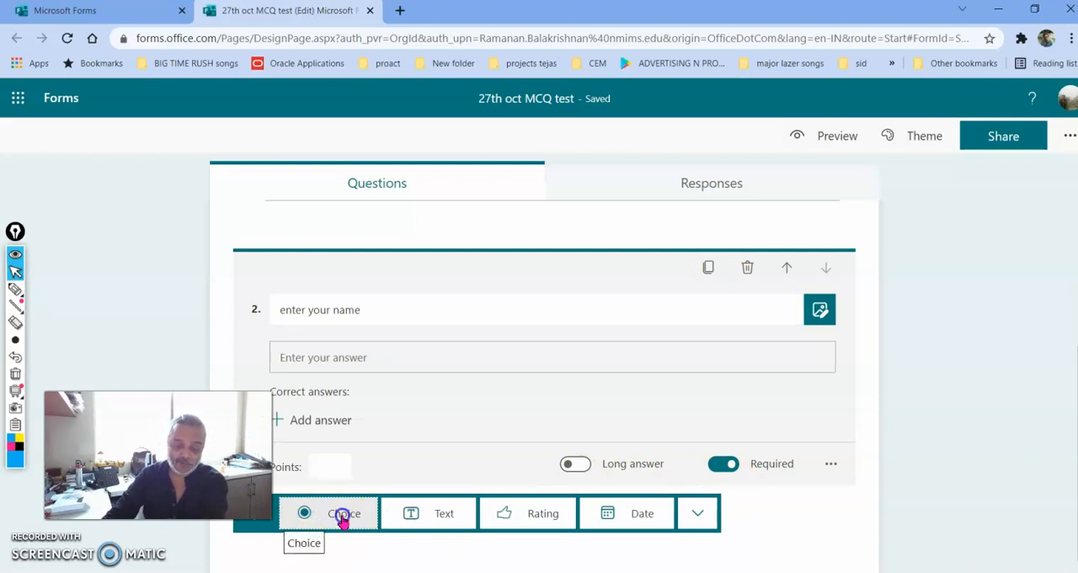
left_click(344, 514)
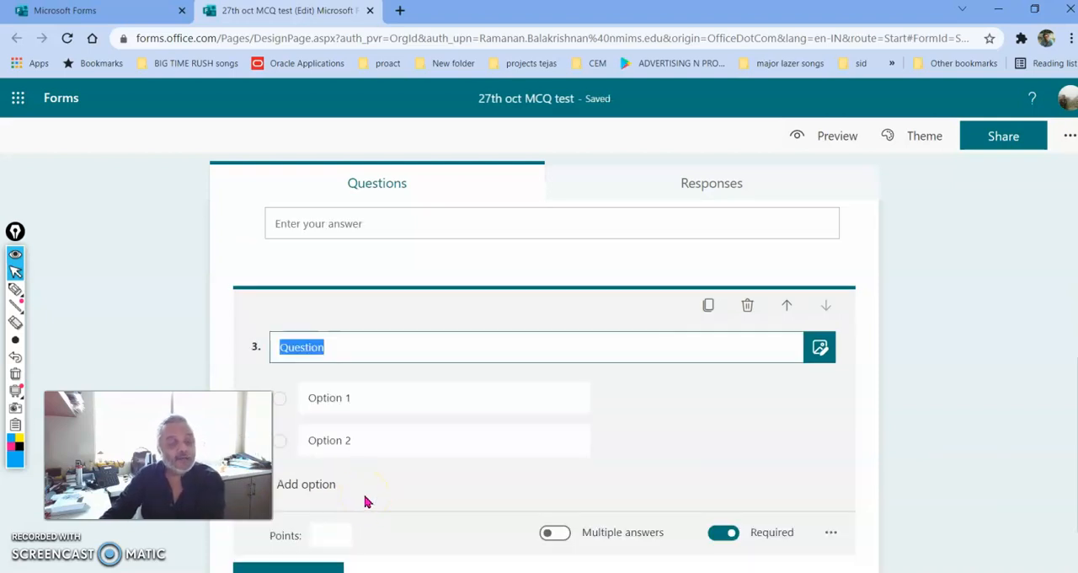
scroll(366, 502, "down", 1)
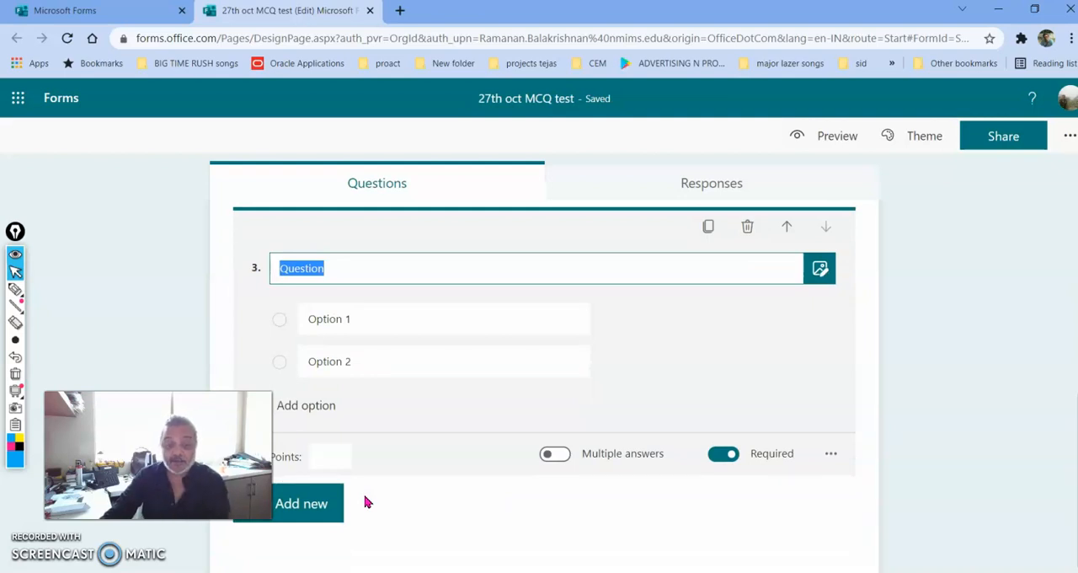
Copy "Which of the following statements about marketing is true?" from the set1 Word document into the wording of question 3 in Forms
left_click(520, 560)
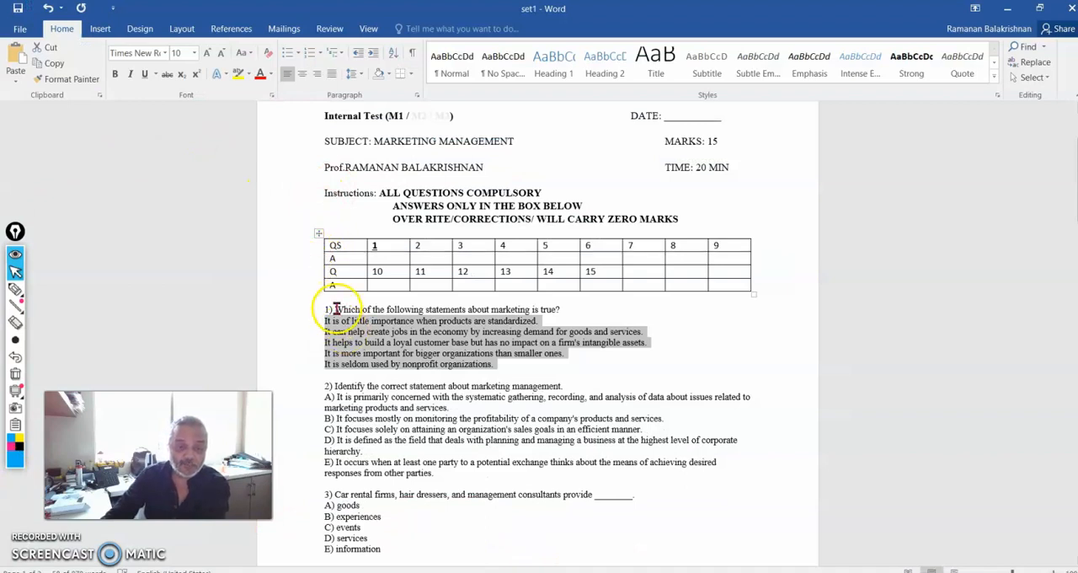
left_click_drag(334, 309, 563, 312)
key("ctrl+c")
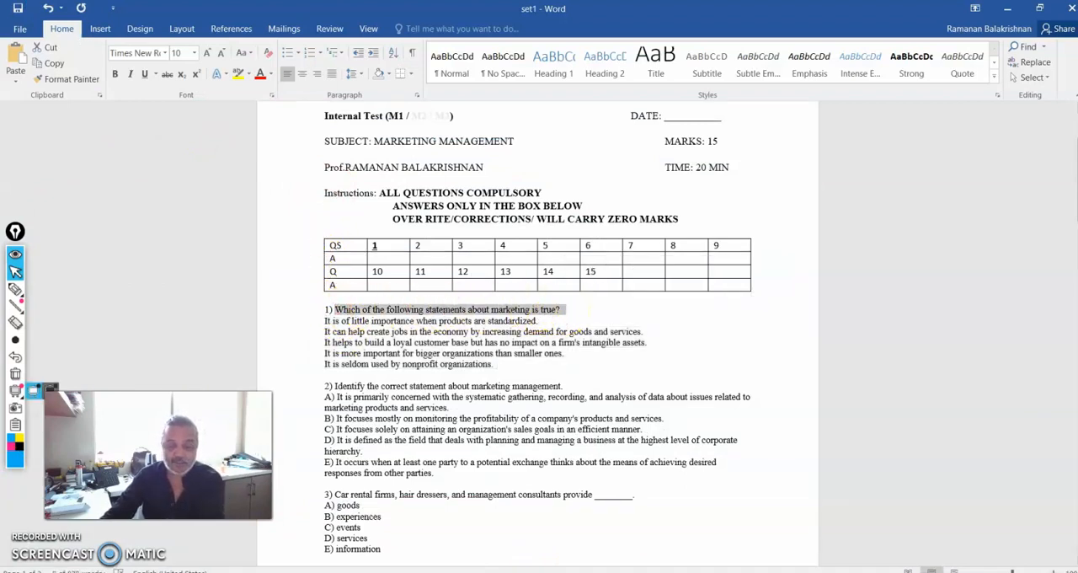
left_click(570, 572)
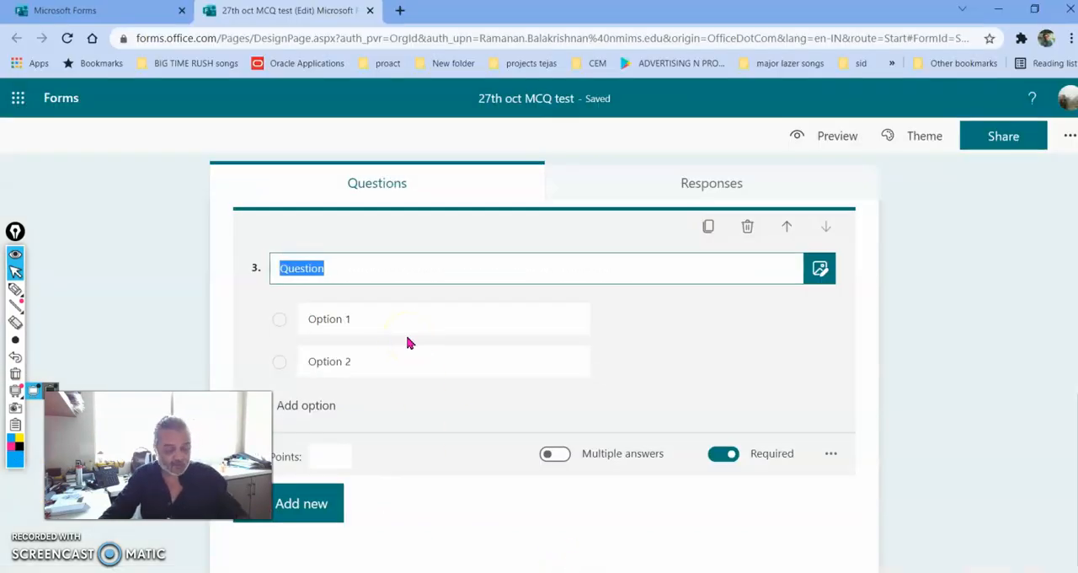
key("ctrl+v")
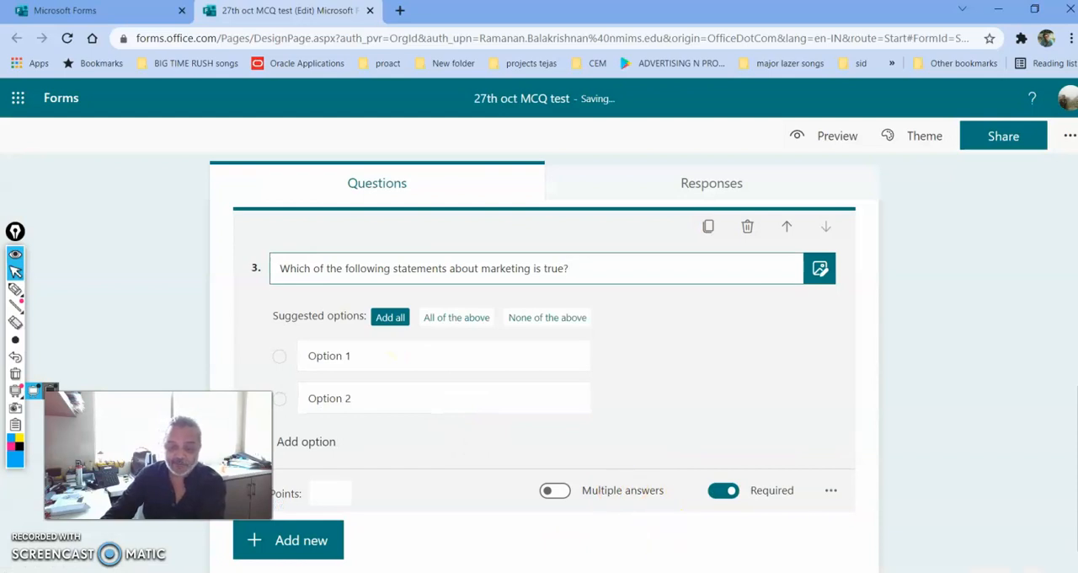
Copy the five answer statements under question 1 in the Word document and paste them into question 3 in Forms, starting at Option 1
left_click(467, 572)
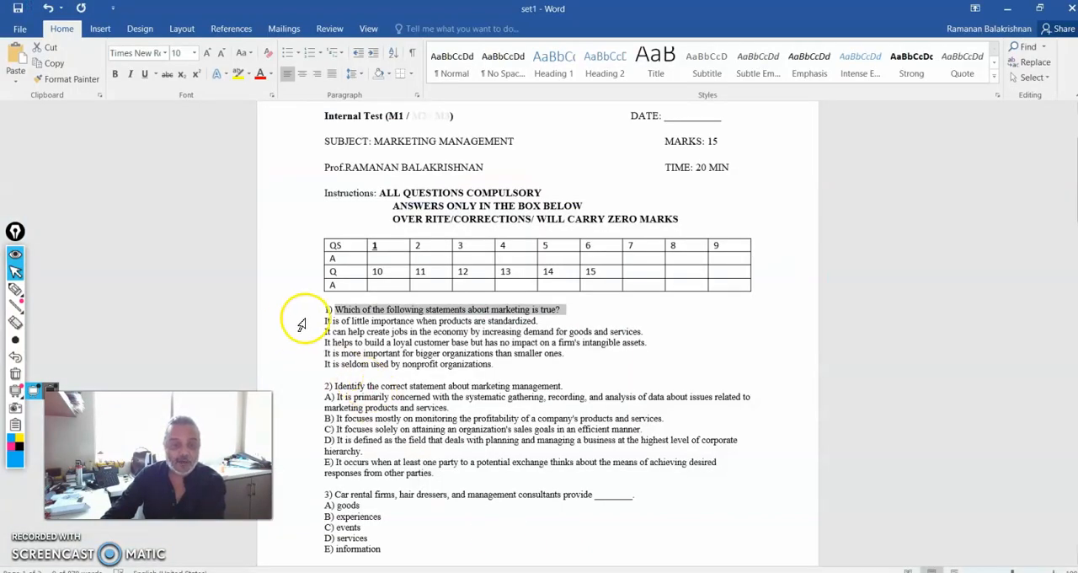
left_click_drag(323, 317, 502, 367)
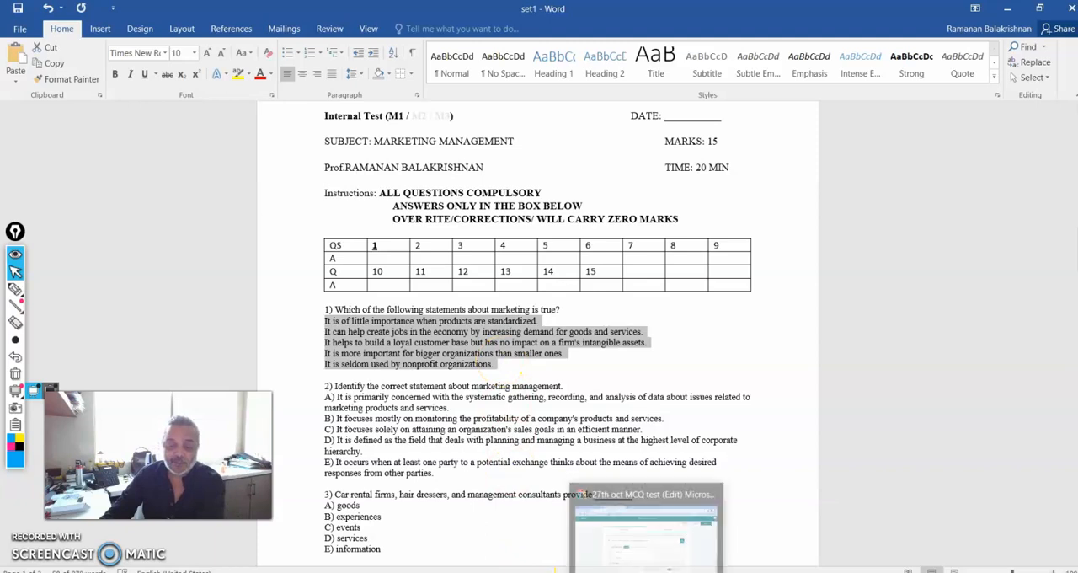
left_click(654, 571)
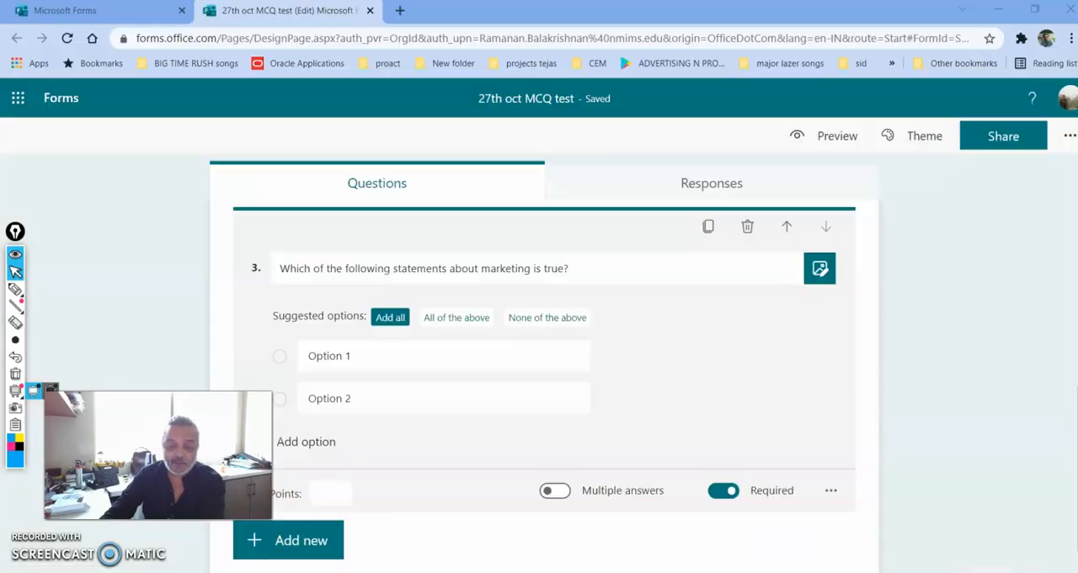
left_click(332, 354)
key("ctrl+v")
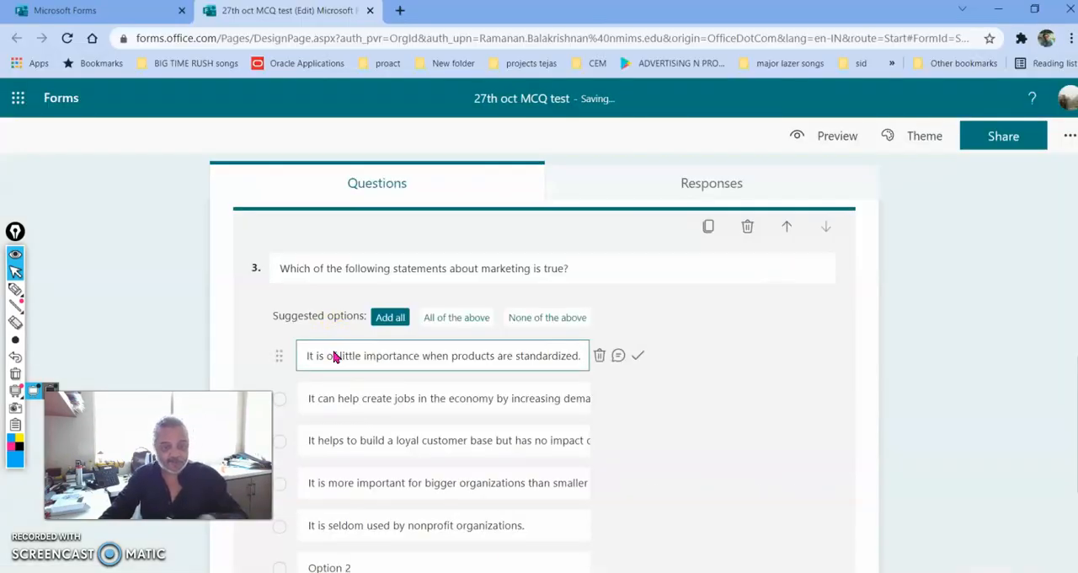
Delete the leftover "Option 2" from question 3 and mark the "It helps to build a loyal customer base" statement as the correct answer
scroll(705, 425, "down", 2)
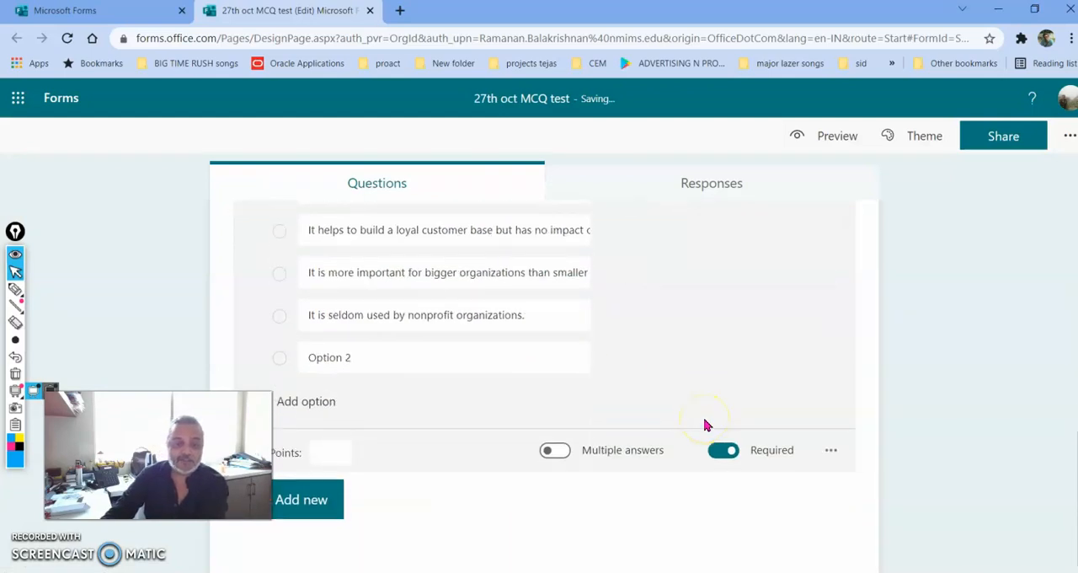
scroll(704, 423, "up", 2)
left_click(405, 514)
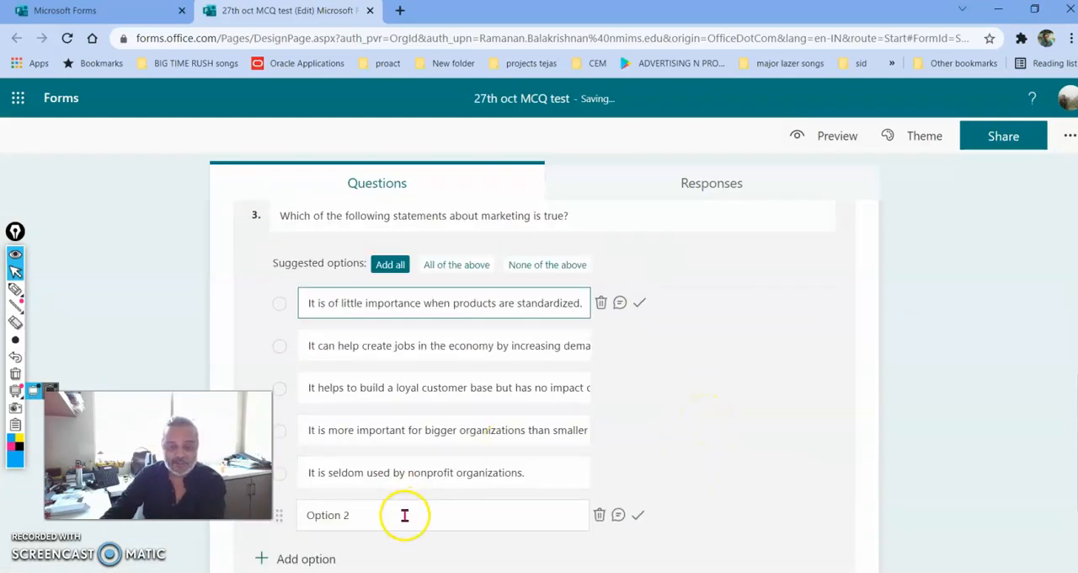
left_click(599, 515)
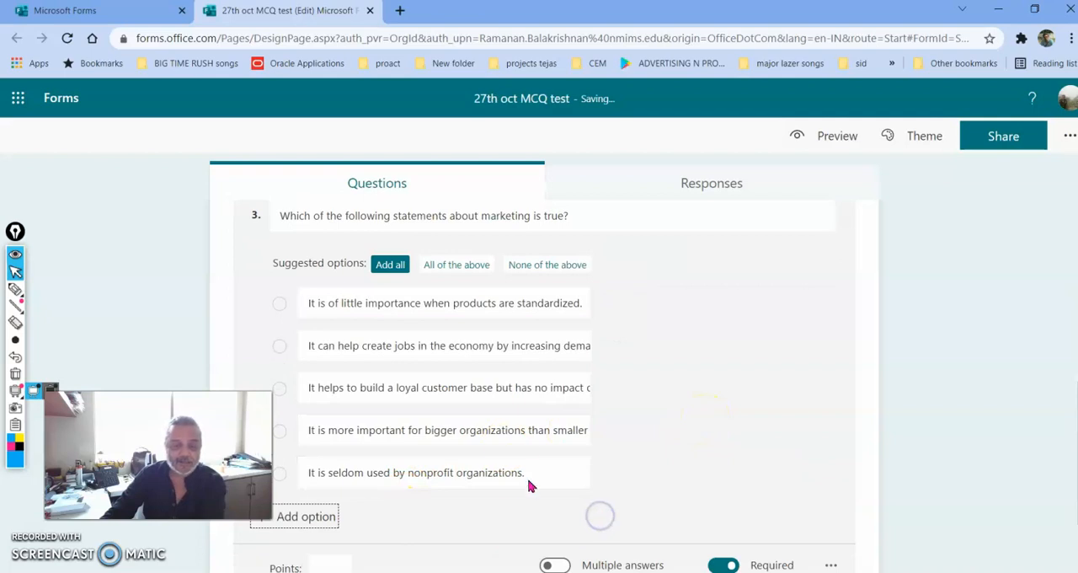
left_click(373, 310)
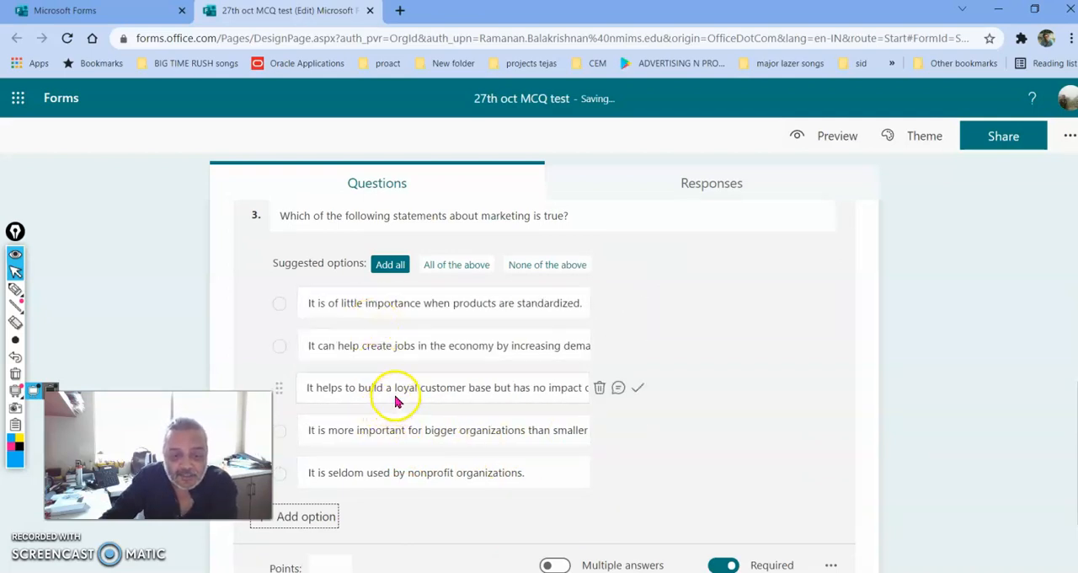
left_click(638, 390)
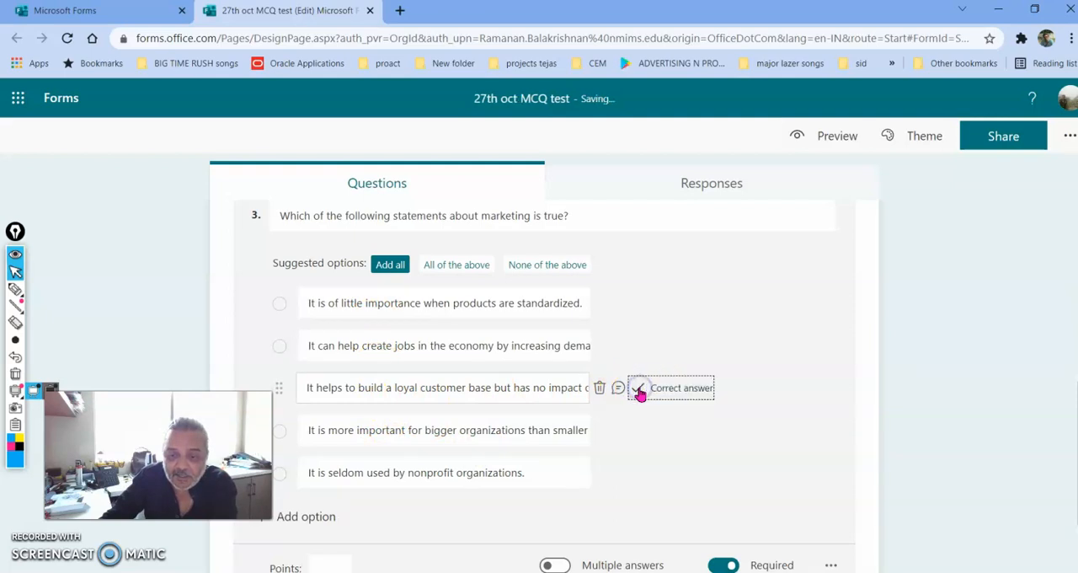
Set the points for question 3 to 1
scroll(640, 401, "down", 1)
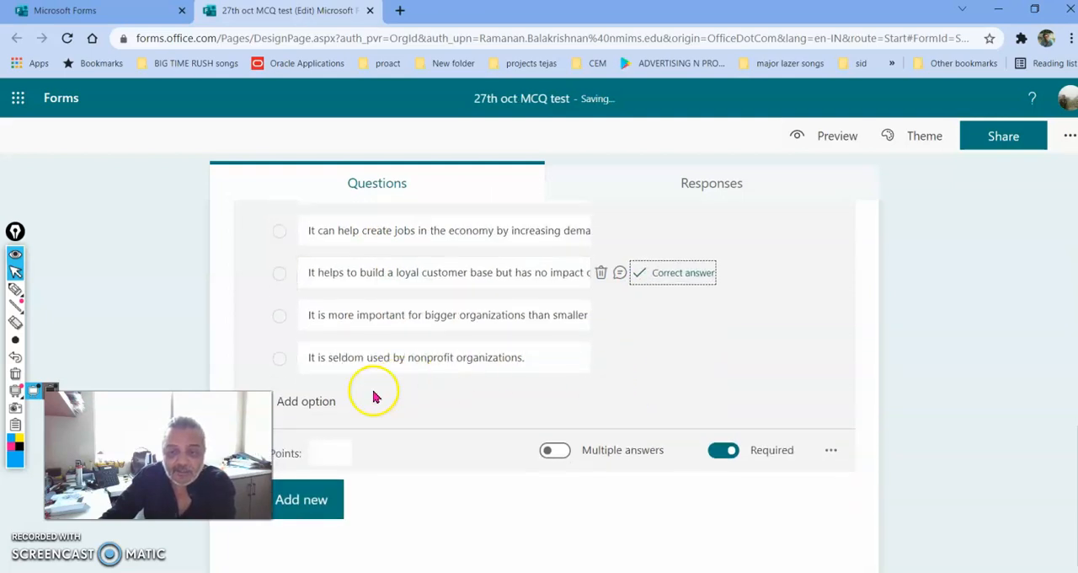
left_click(324, 452)
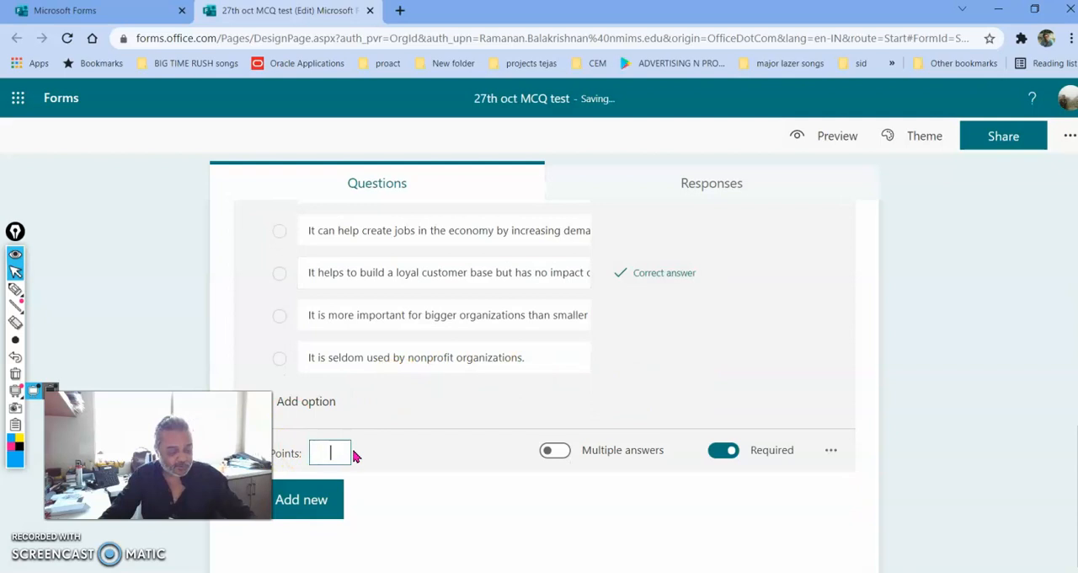
type("1")
left_click(354, 453)
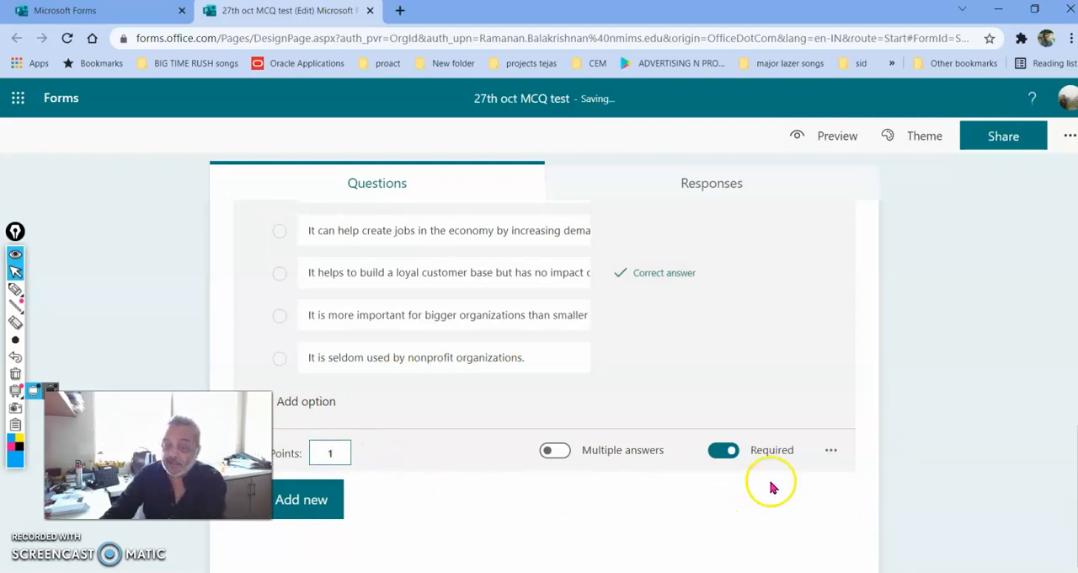
Enable Shuffle options for question 3 and turn off its Required setting
left_click(831, 453)
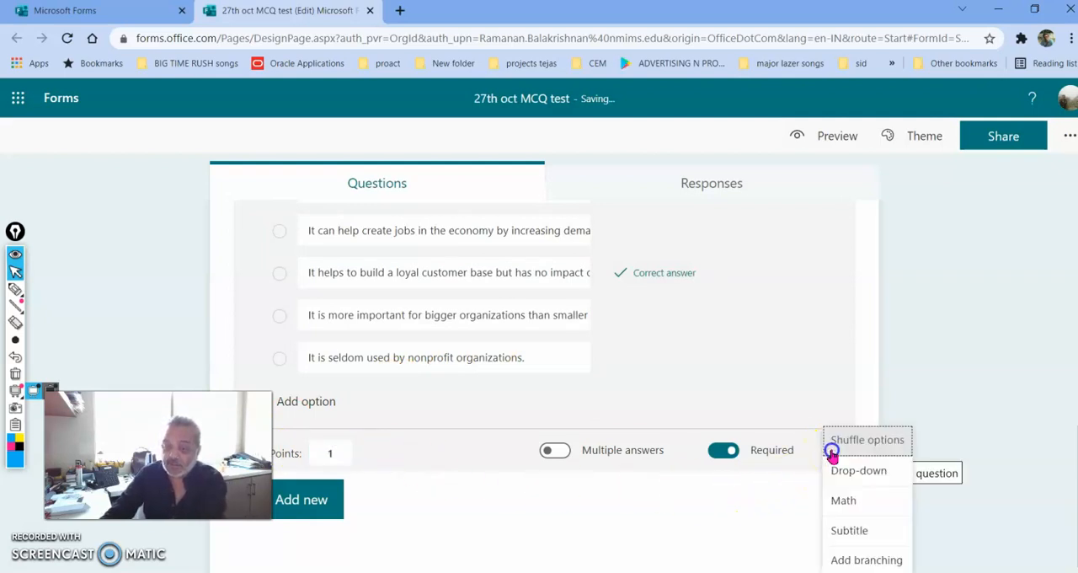
left_click(851, 446)
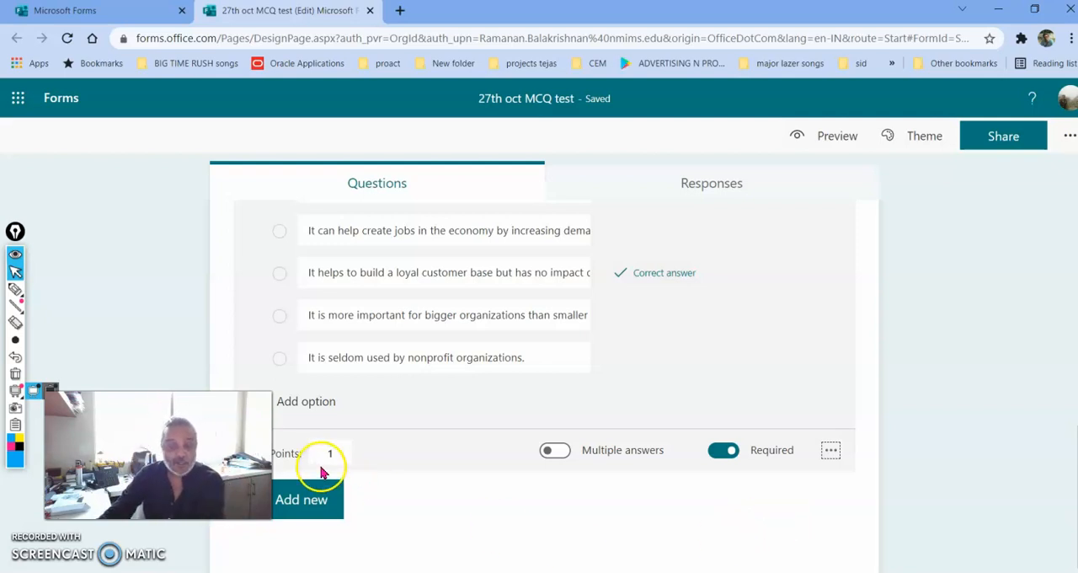
left_click(716, 449)
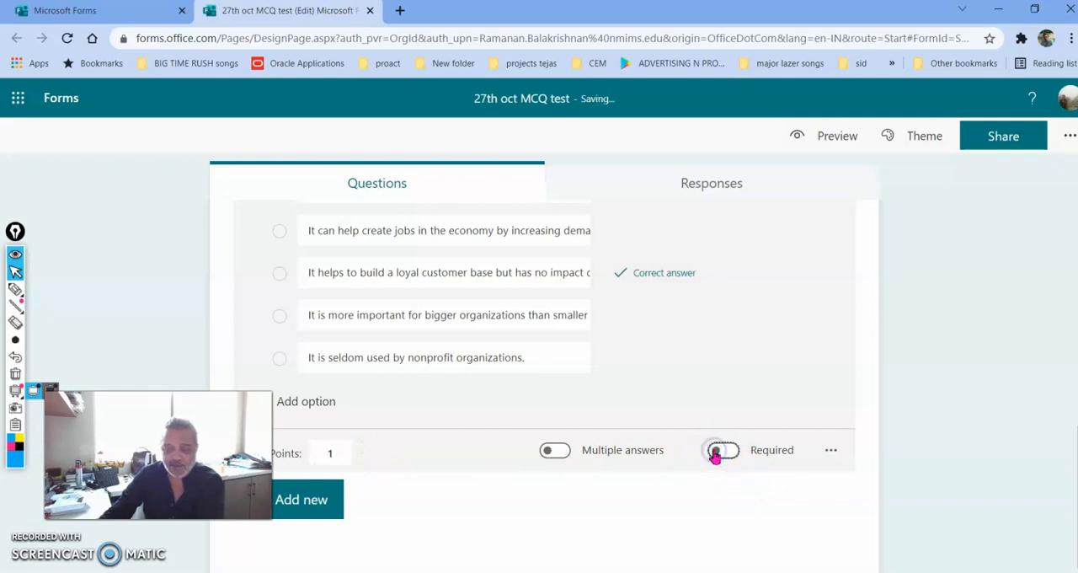
Add a new Choice question as question 4 and check its Shuffle options setting
left_click(320, 505)
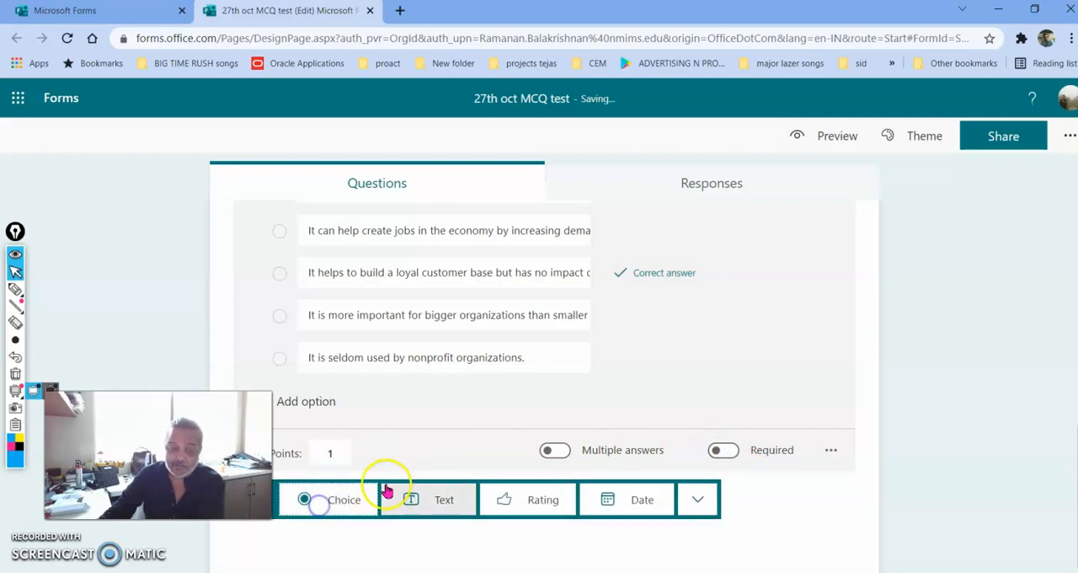
left_click(344, 497)
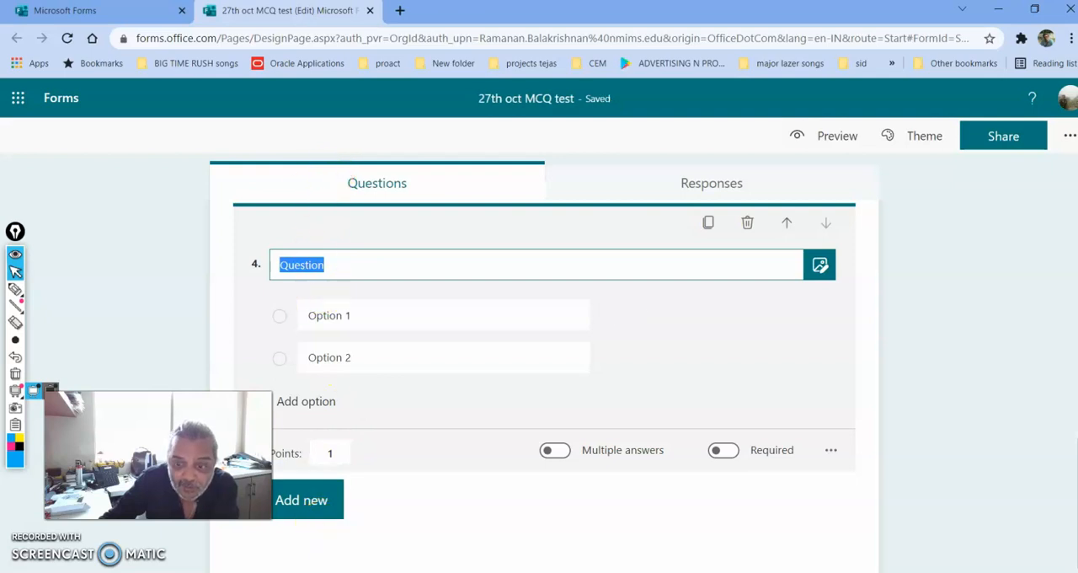
left_click(829, 447)
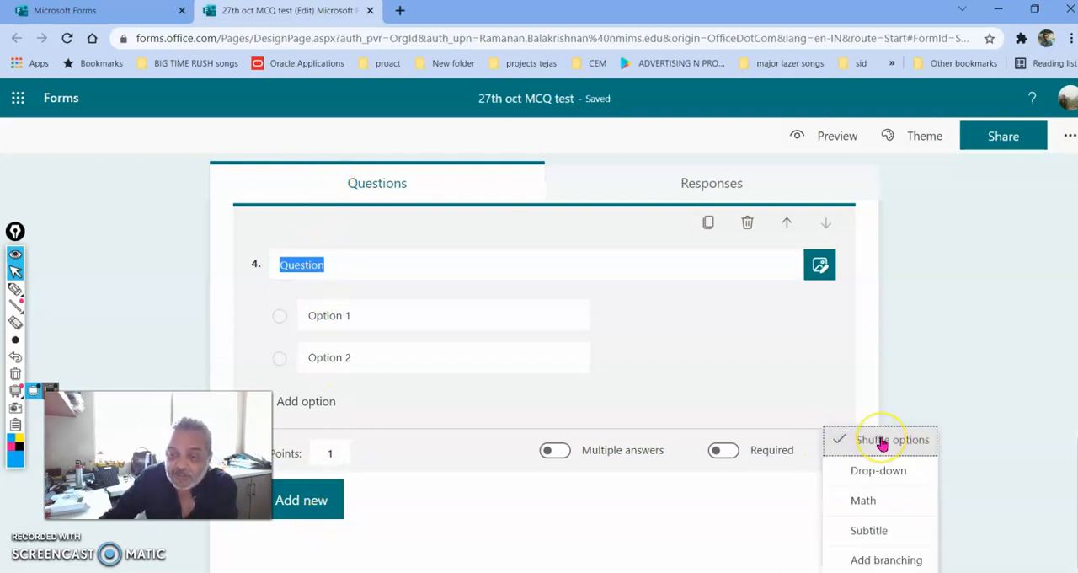
left_click(696, 522)
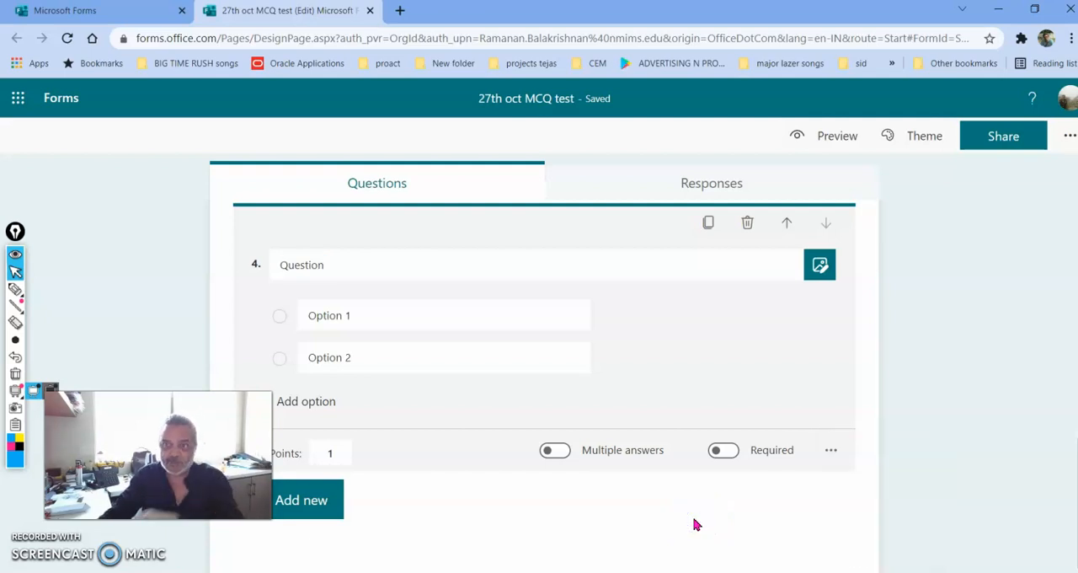
Preview the quiz in Computer view from the roll number question to the Submit area, and return to editing
left_click(809, 139)
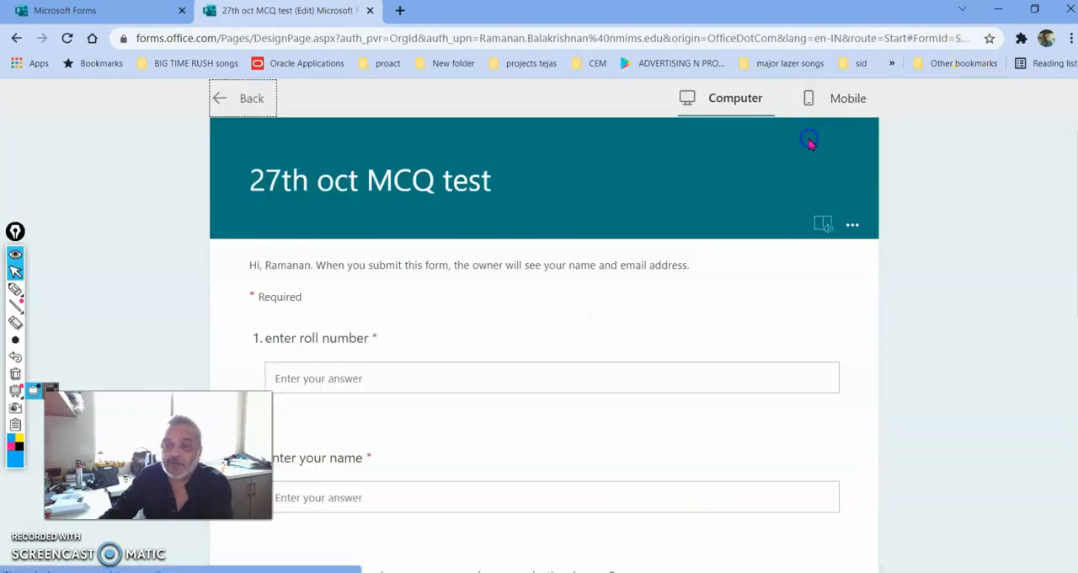
scroll(383, 431, "down", 2)
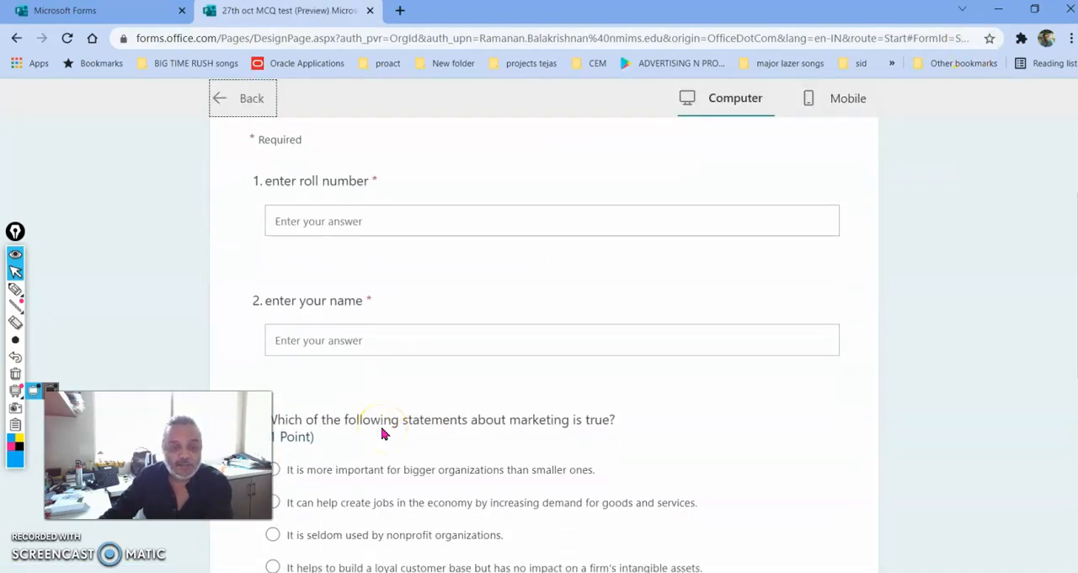
scroll(383, 432, "down", 5)
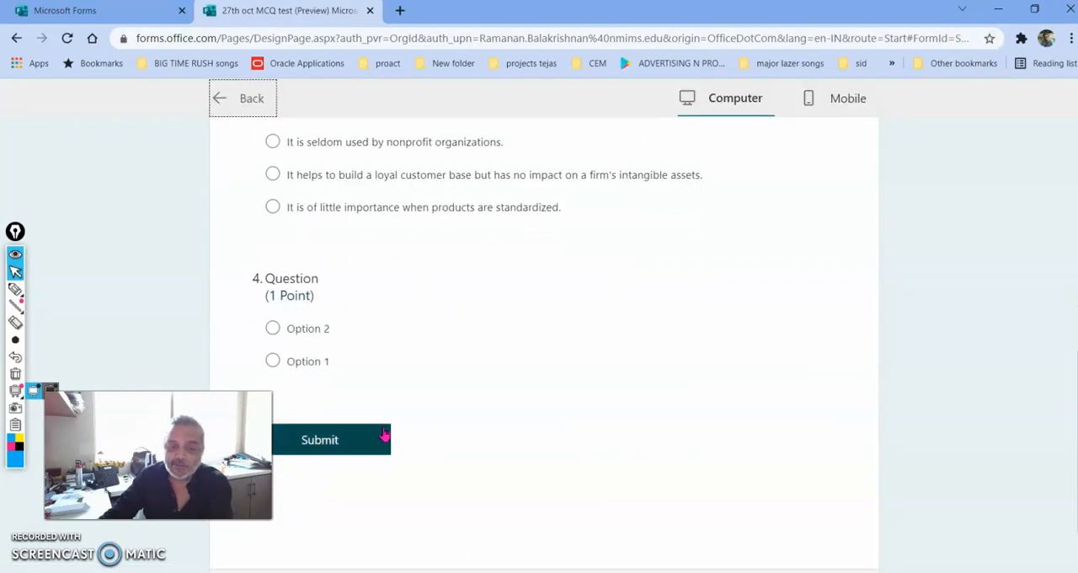
scroll(383, 434, "up", 8)
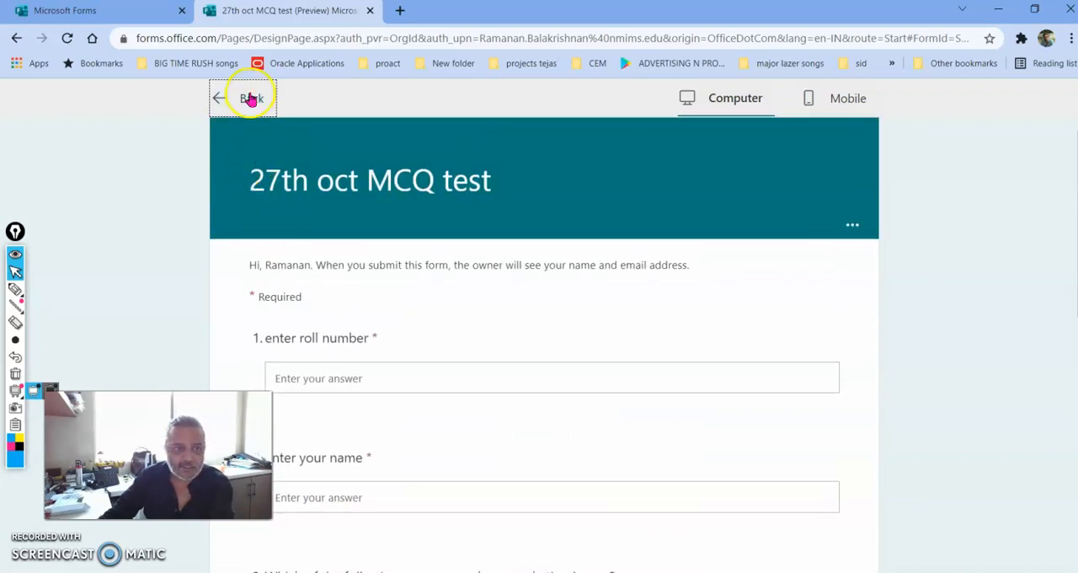
left_click(250, 99)
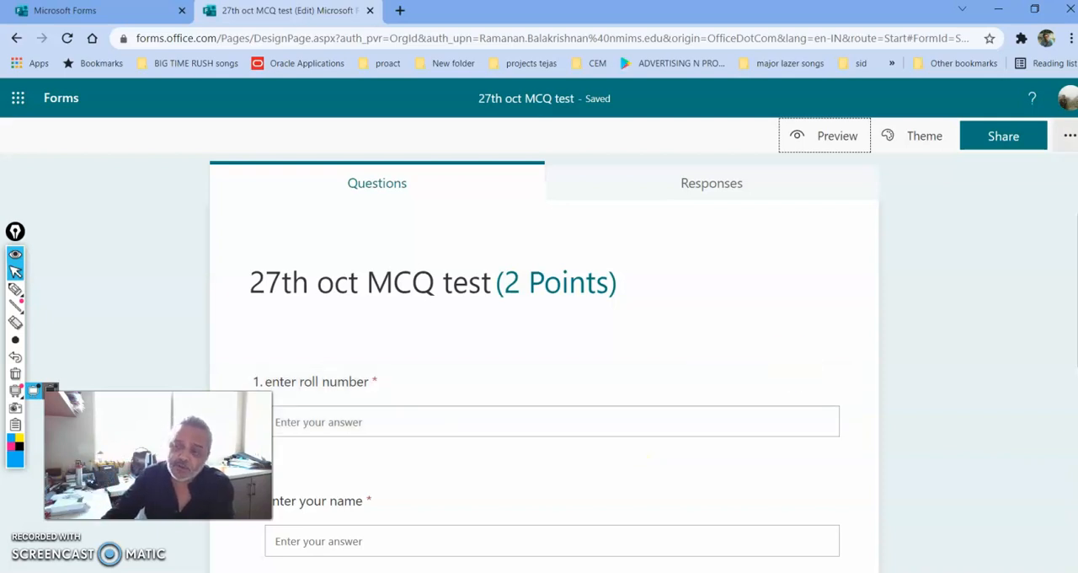
Open the form settings and turn off showing results automatically
left_click(1070, 139)
left_click(945, 177)
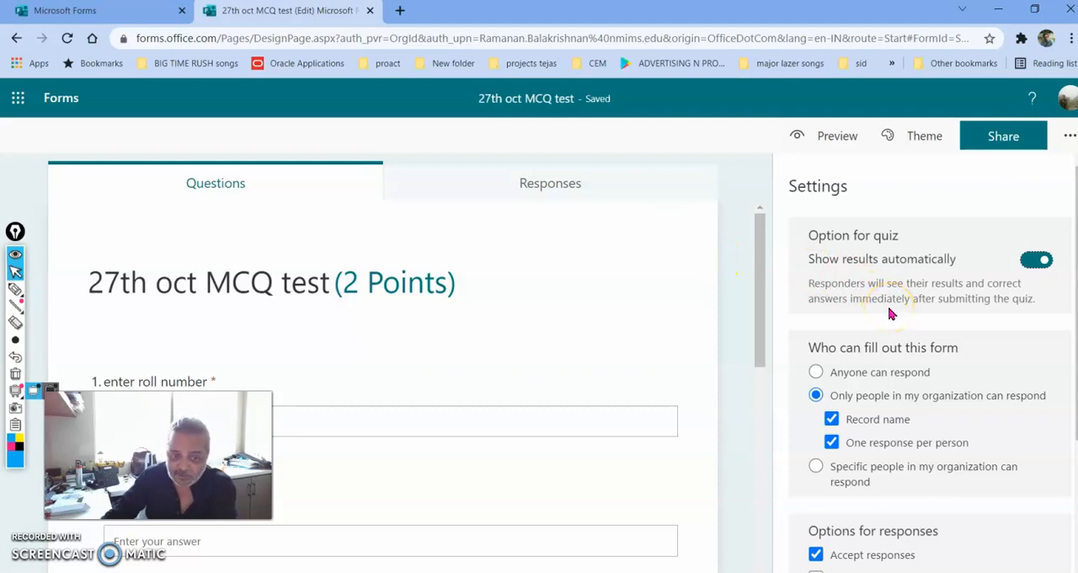
left_click(1031, 262)
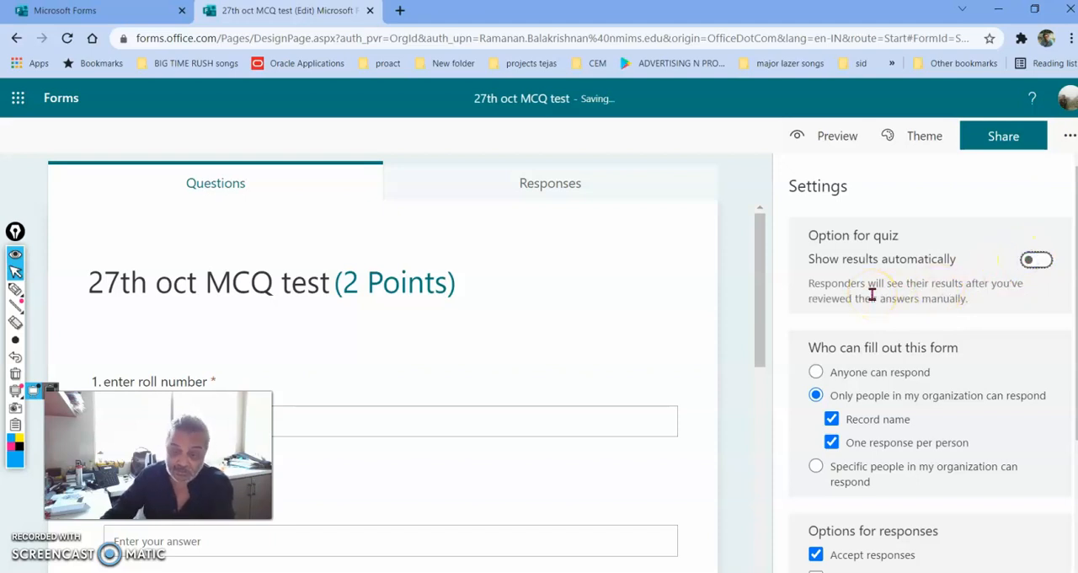
Annotate the settings with a blue arrow at the respondent options and three check marks beside the options for responses
scroll(871, 291, "down", 2)
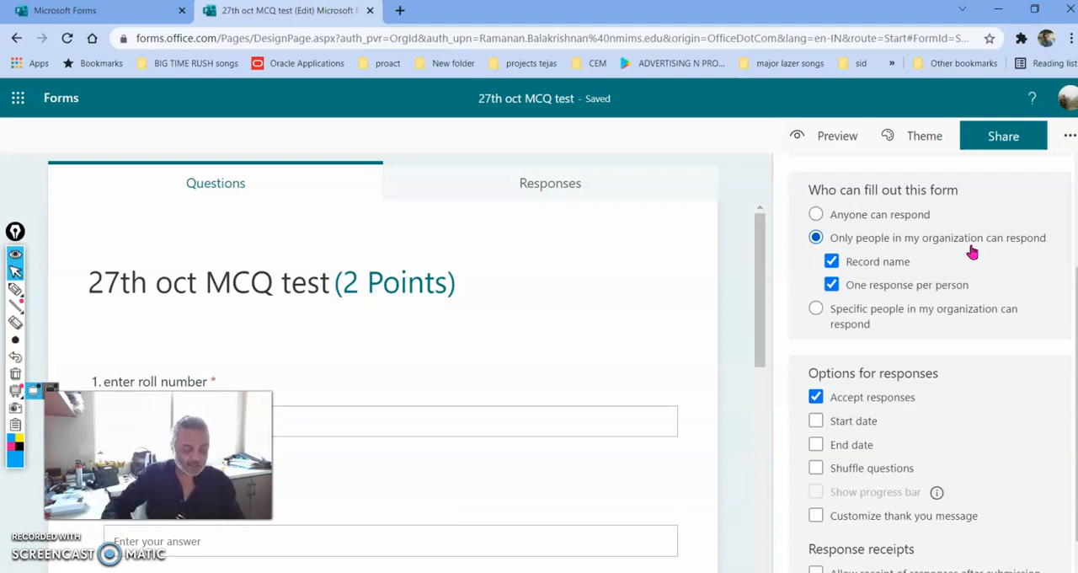
key("ctrl+shift+3")
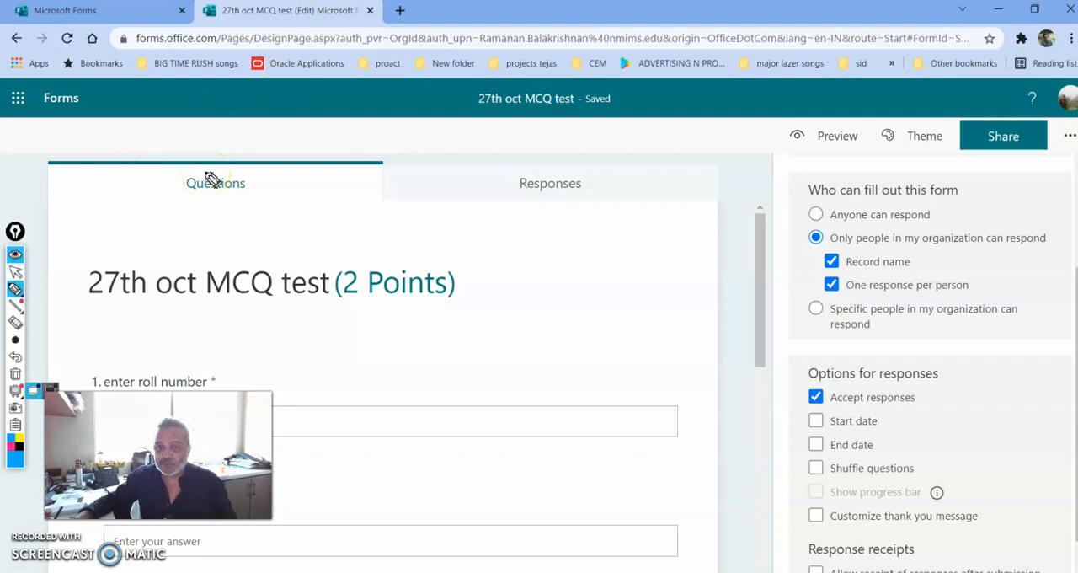
mouse_move(617, 275)
left_mouse_down()
mouse_move(750, 284)
mouse_move(704, 314)
left_mouse_up()
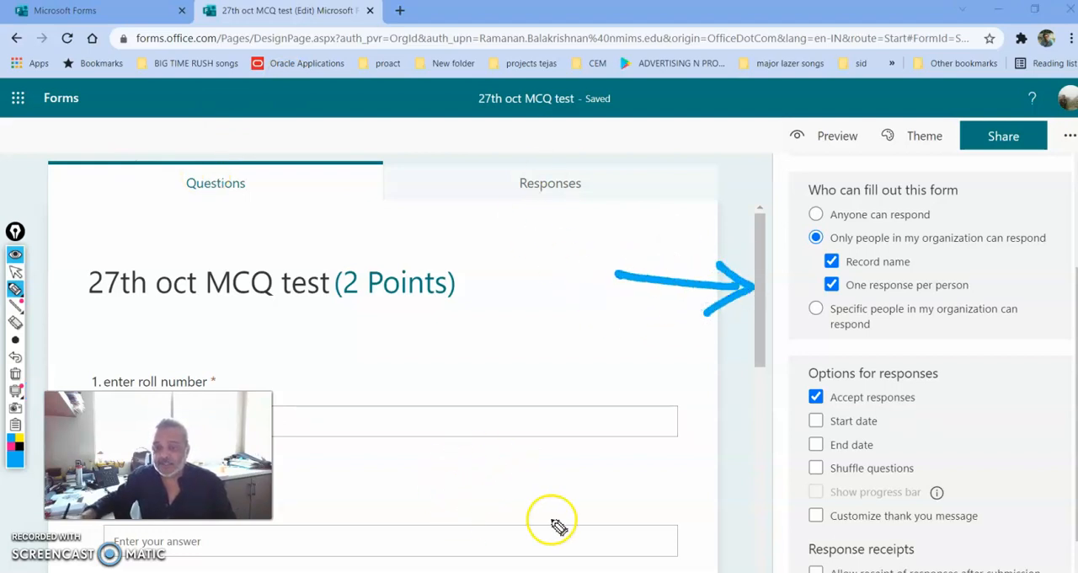
left_click_drag(946, 394, 987, 385)
left_click_drag(903, 426, 931, 418)
left_click_drag(955, 455, 998, 440)
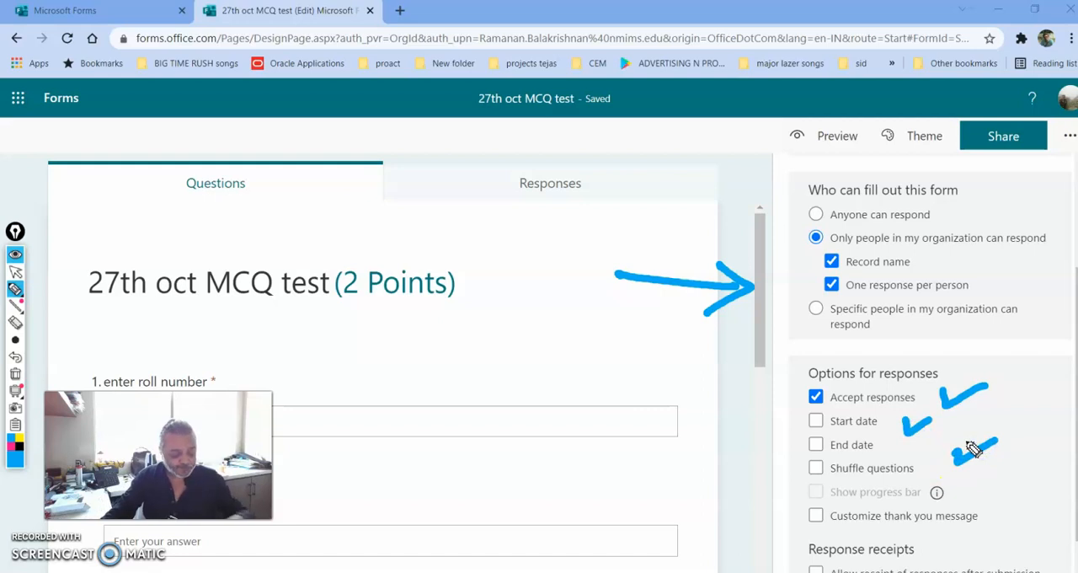
key("ctrl+shift+2")
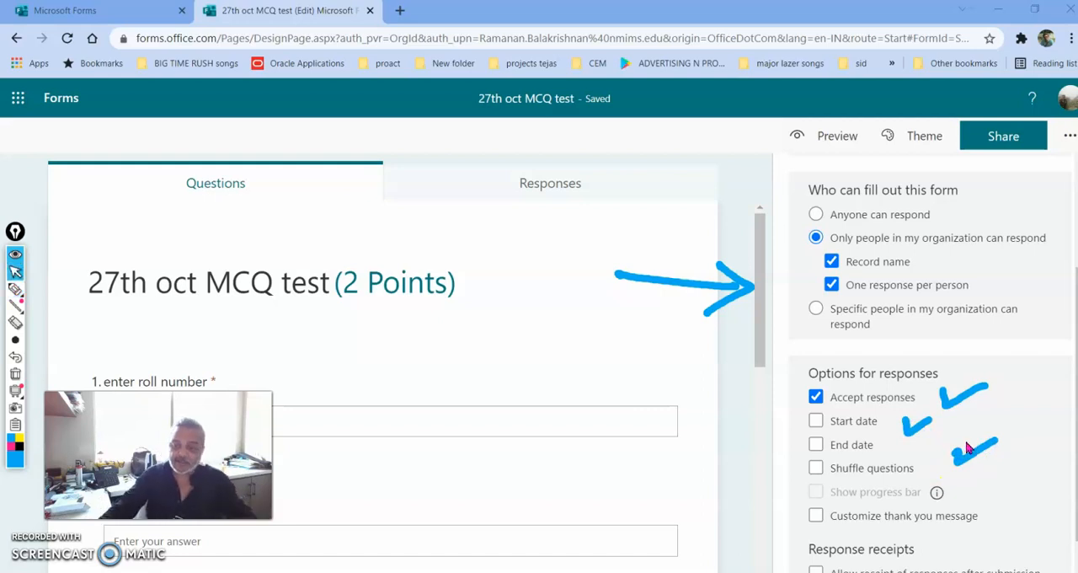
Enable a start date of 27-10-2021 at 12:00 and an end date of 27-10-2021 at 12:15, keeping Accept responses on
left_click(824, 424)
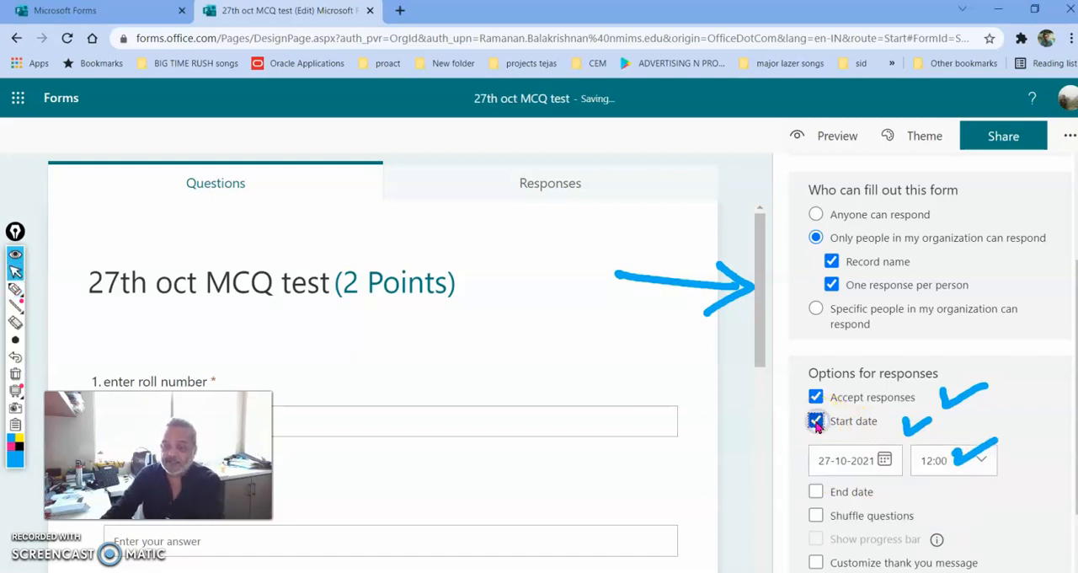
left_click(816, 494)
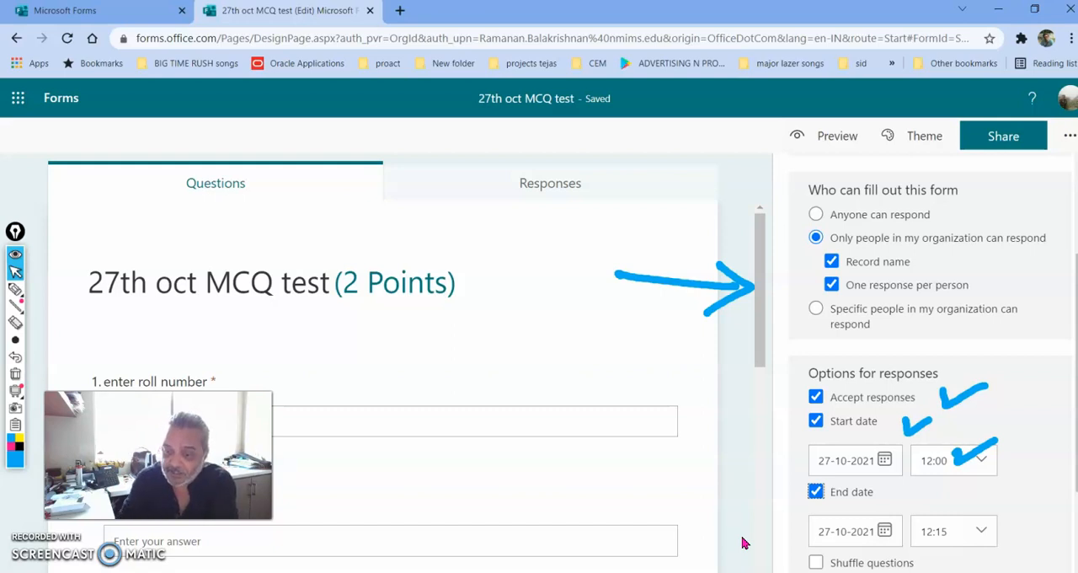
left_click(815, 396)
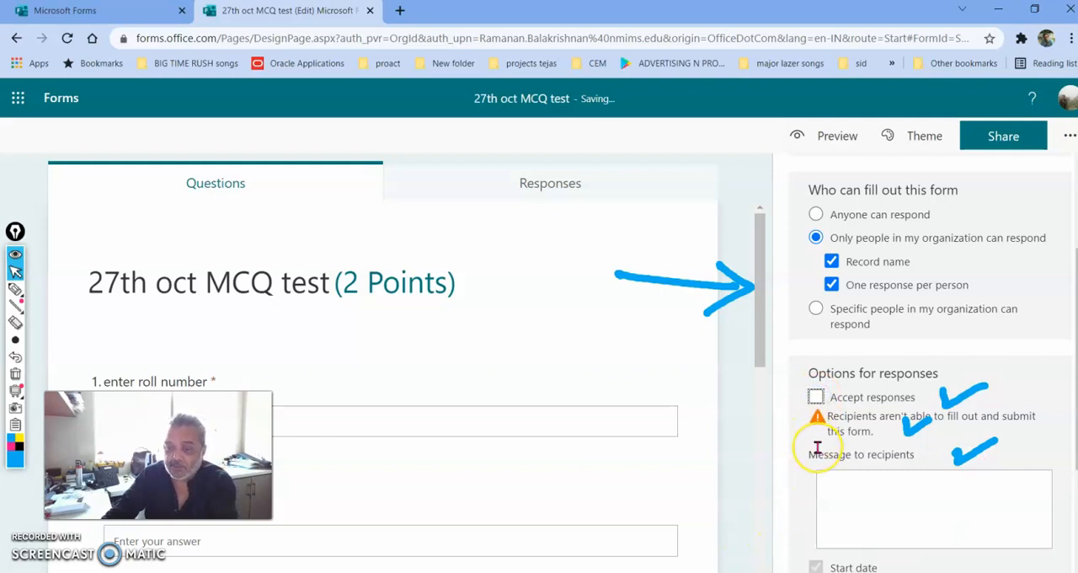
left_click(815, 397)
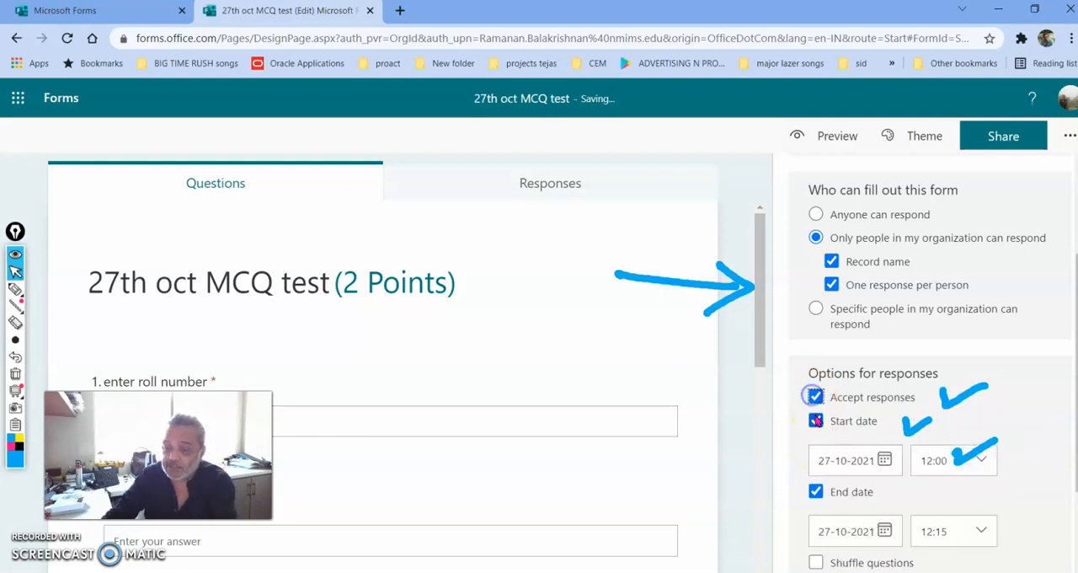
Clear the blue arrow and check marks drawn over the form settings
scroll(765, 493, "down", 2)
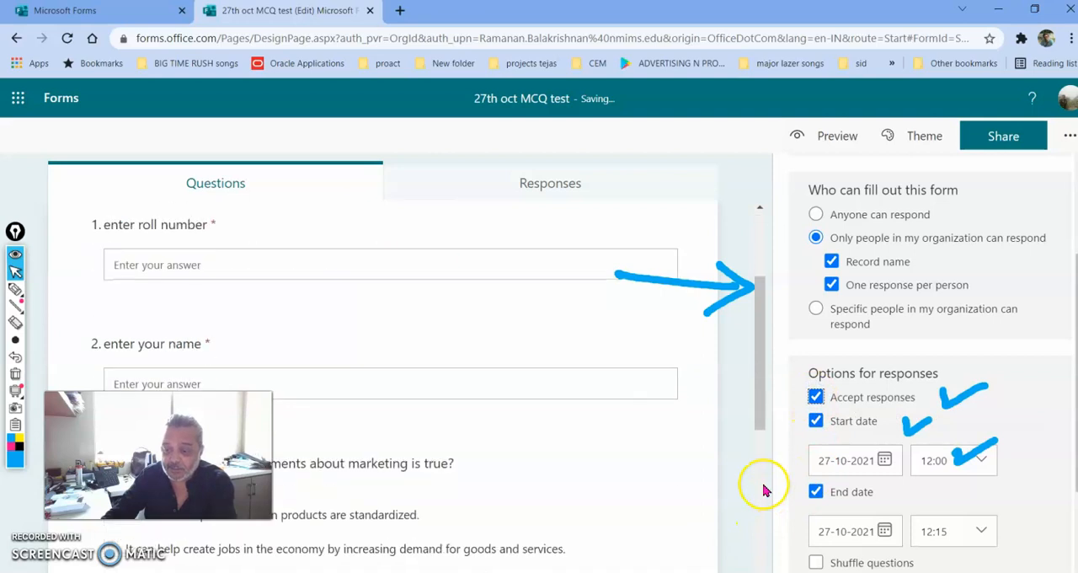
scroll(1061, 475, "down", 2)
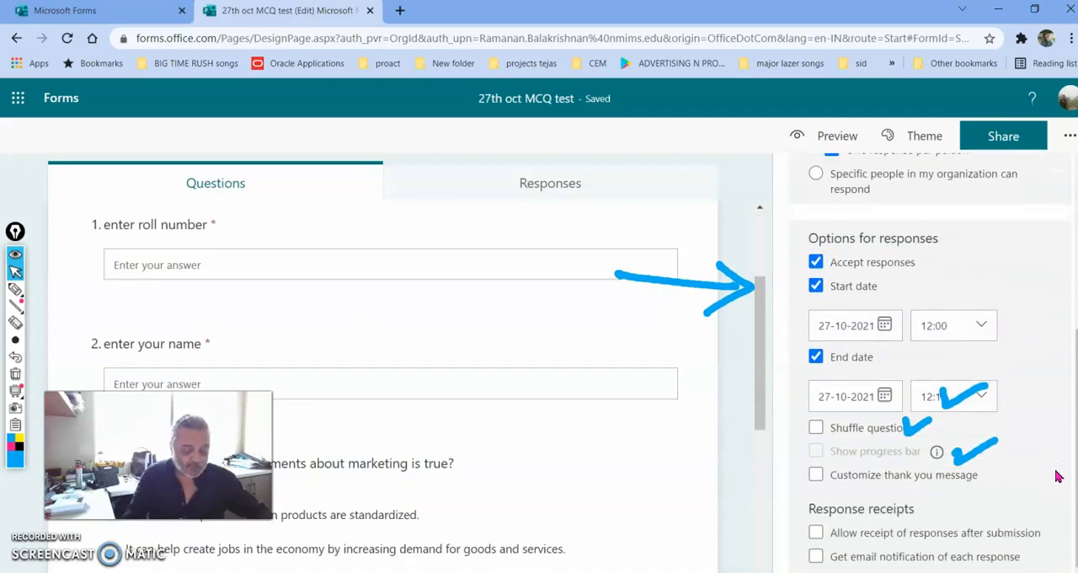
key("ctrl+shift+7")
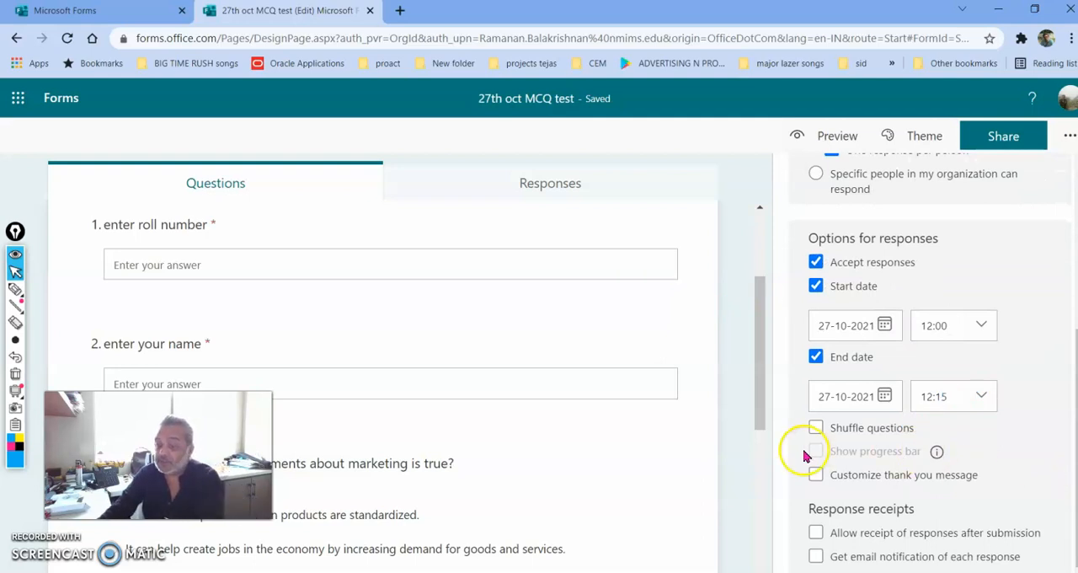
Enable Shuffle questions with Lock questions selected, and set the locked range to questions 1 to 2
left_click(815, 427)
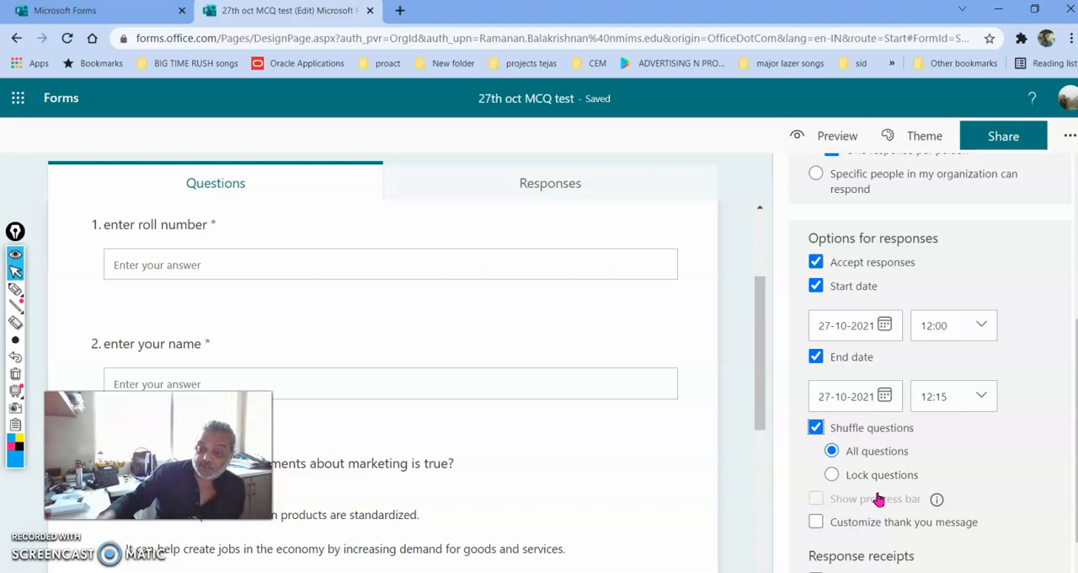
left_click(834, 477)
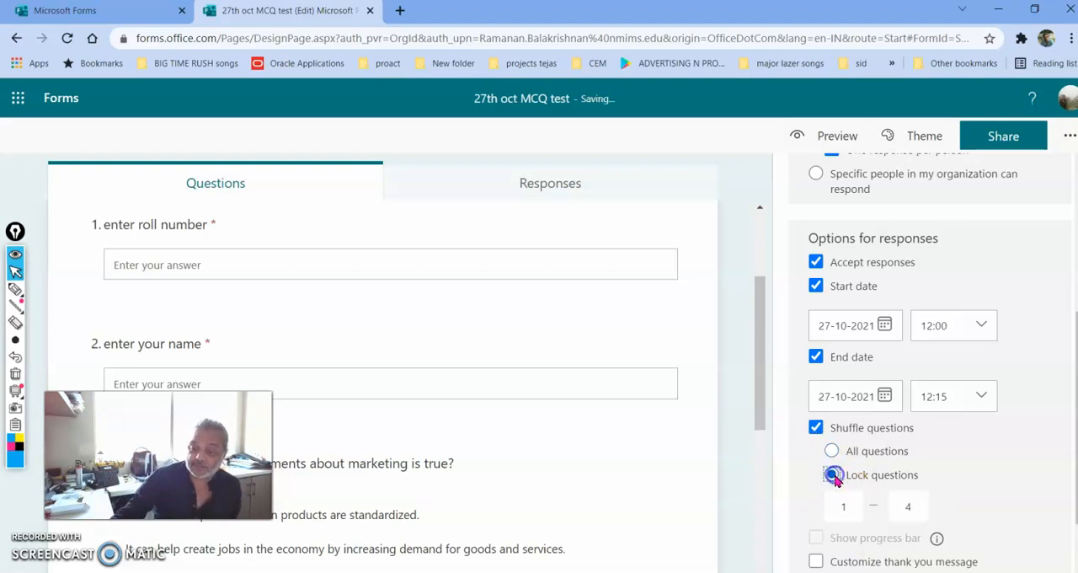
double_click(909, 506)
type("2")
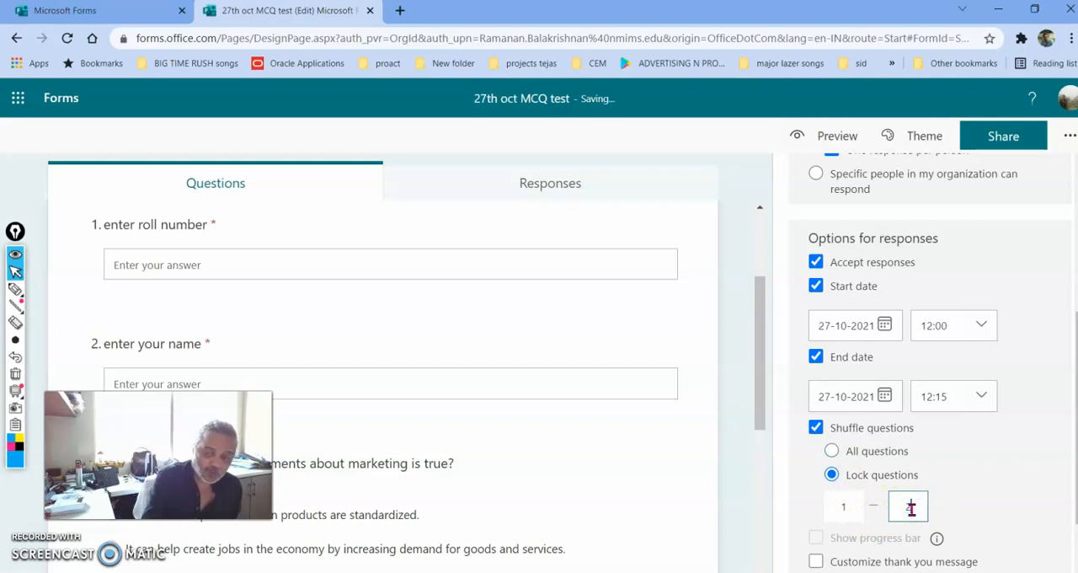
left_click(977, 495)
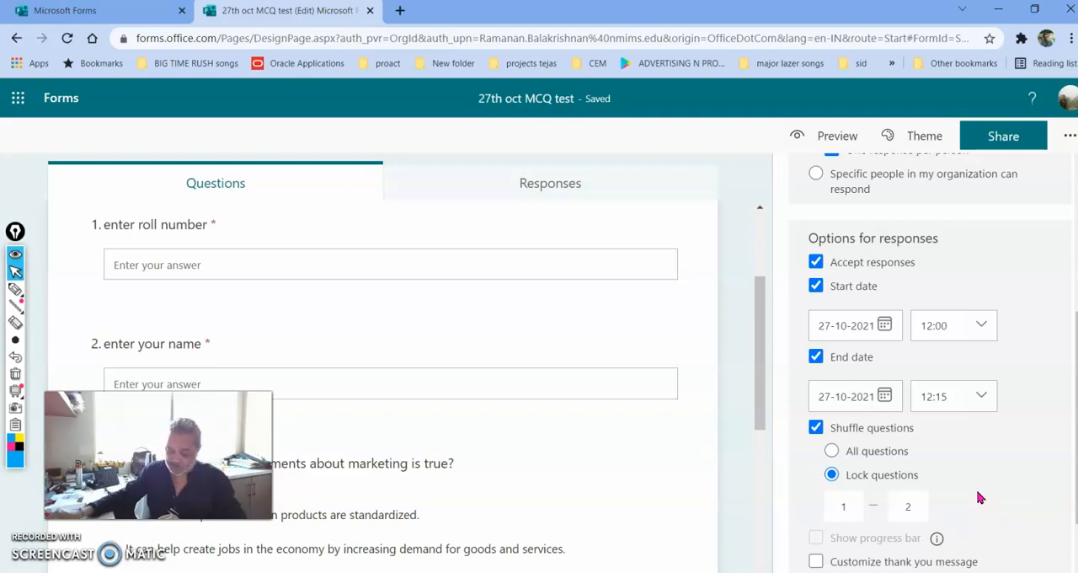
scroll(728, 458, "down", 4)
scroll(729, 459, "up", 4)
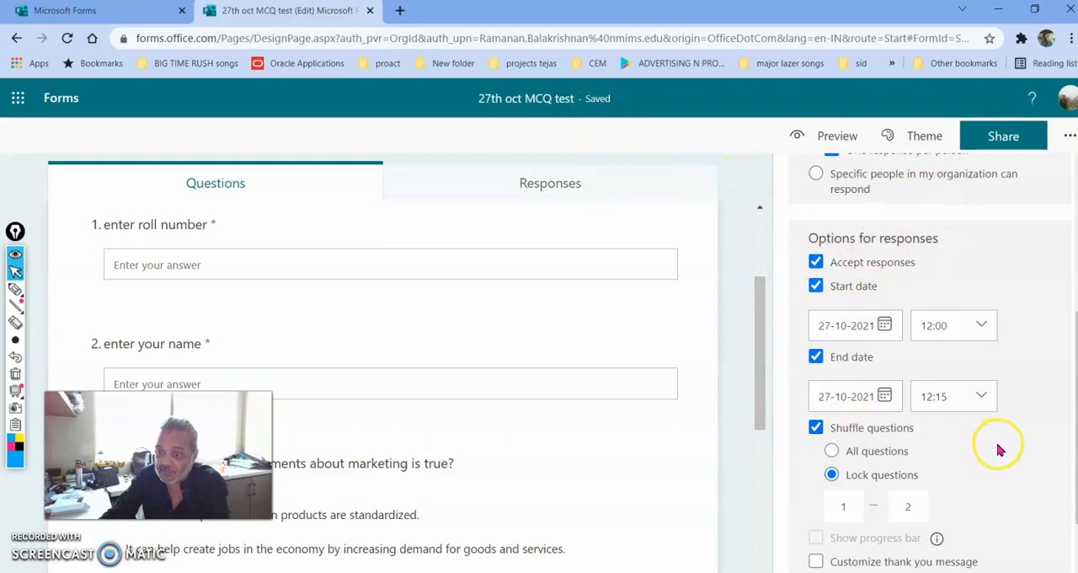
scroll(999, 448, "down", 1)
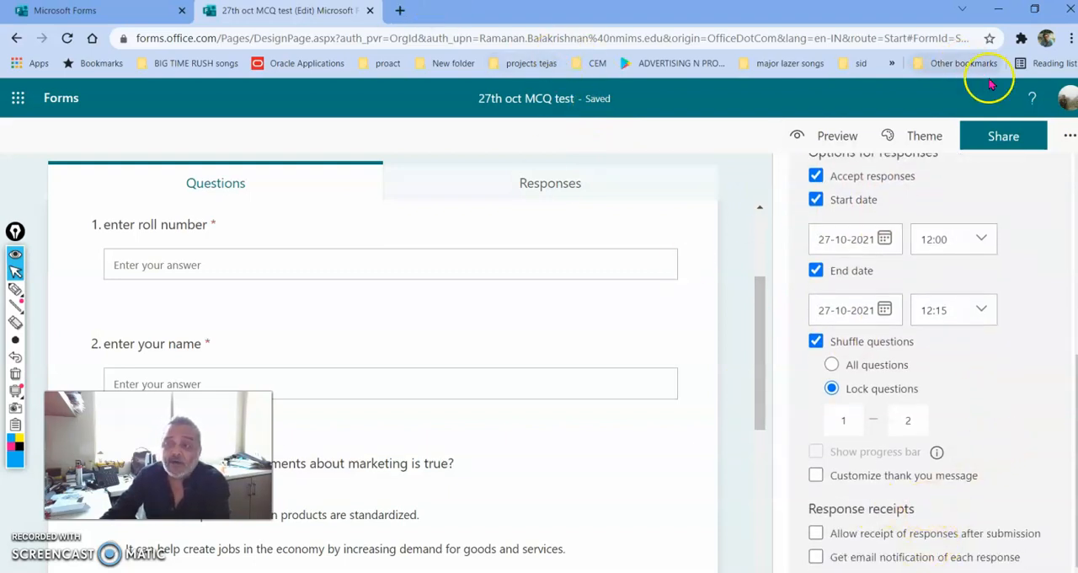
Open the quiz's sharing options and create a collaboration link limited to specific people in the organization who can view and edit
left_click(994, 139)
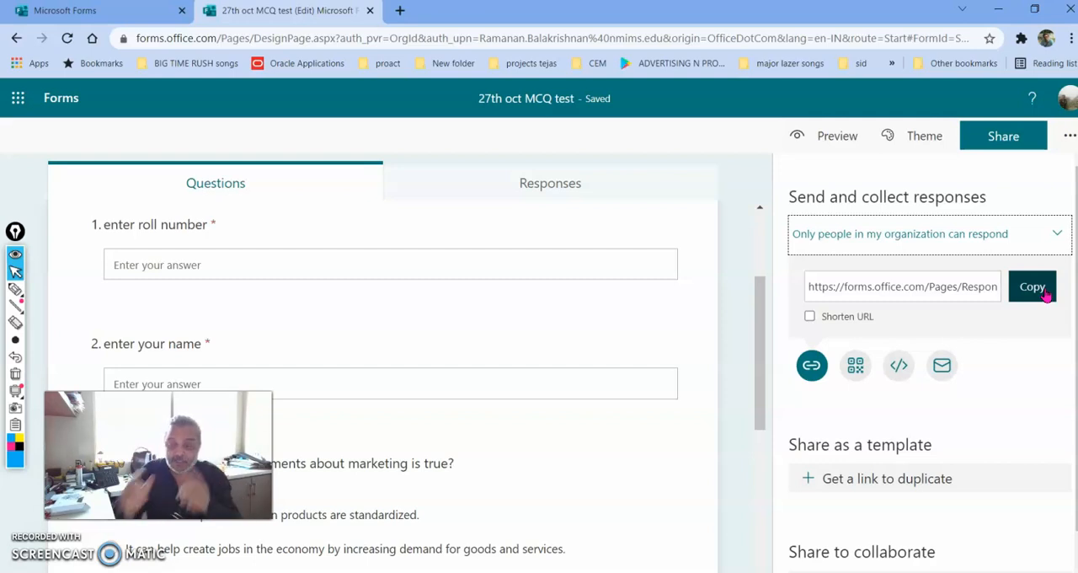
scroll(916, 437, "down", 1)
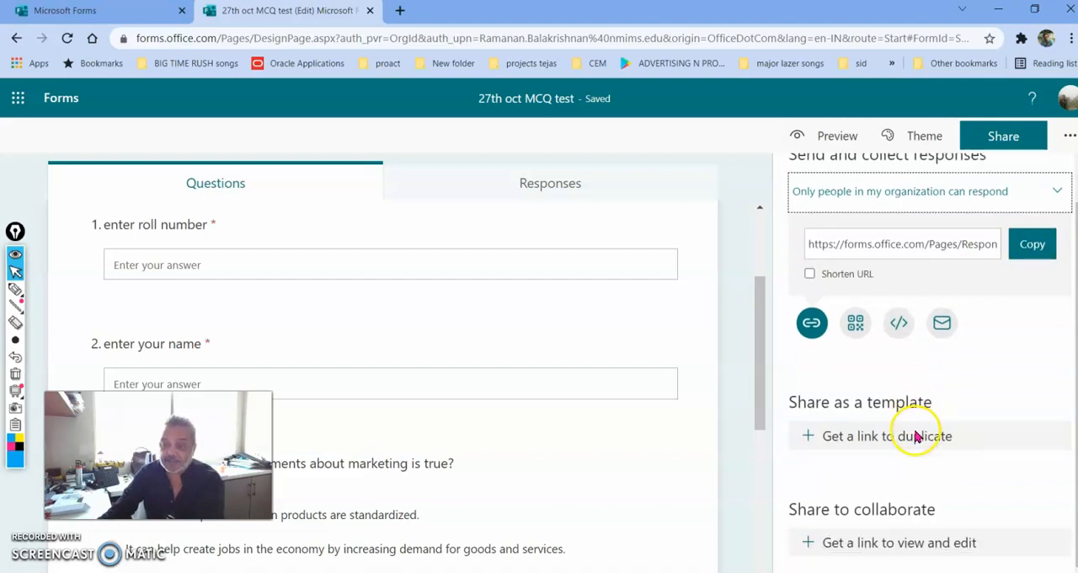
left_click(848, 545)
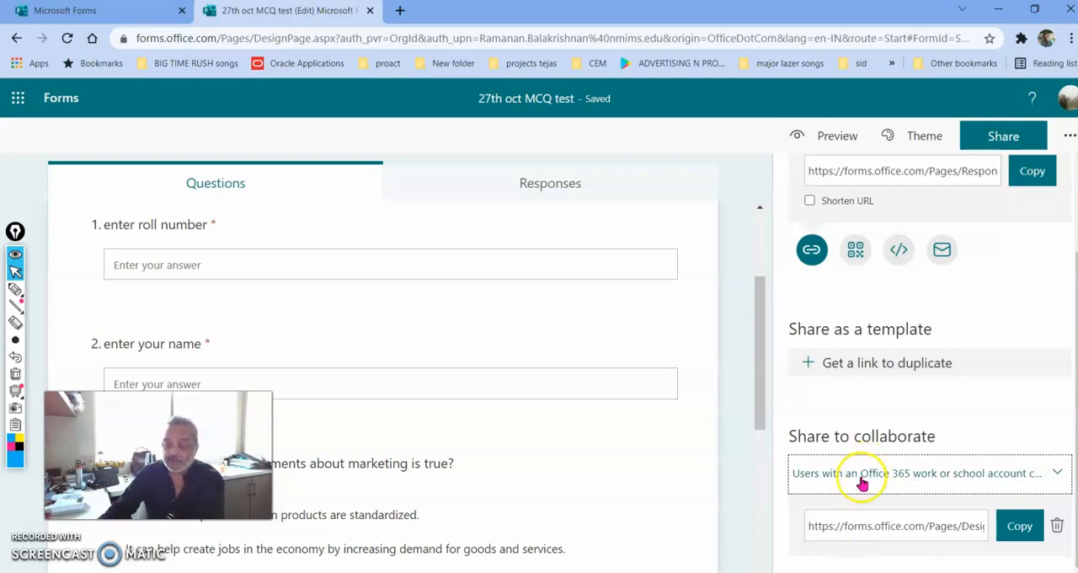
left_click(860, 479)
scroll(856, 515, "down", 1)
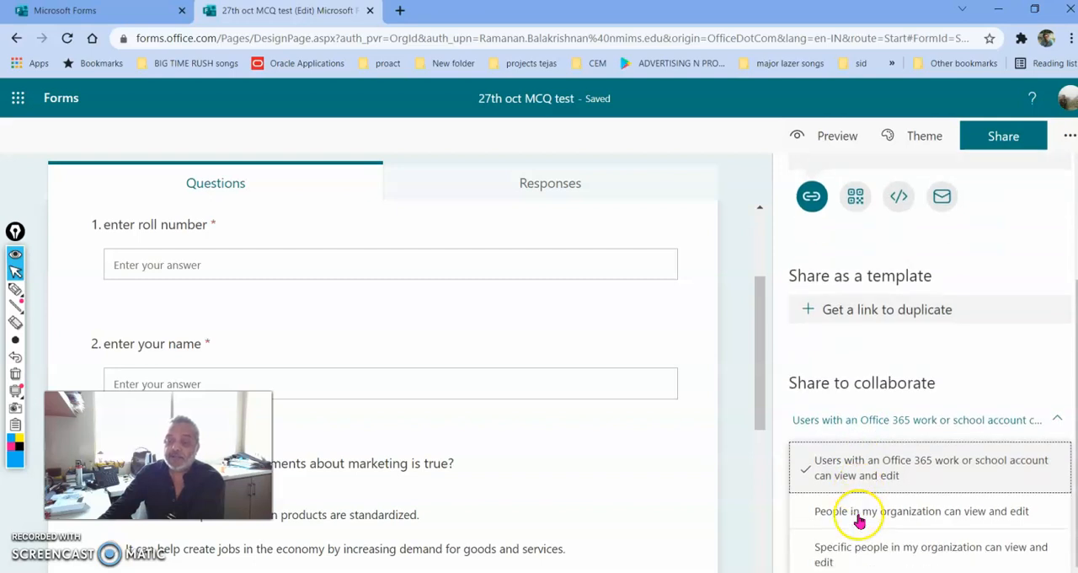
left_click(855, 559)
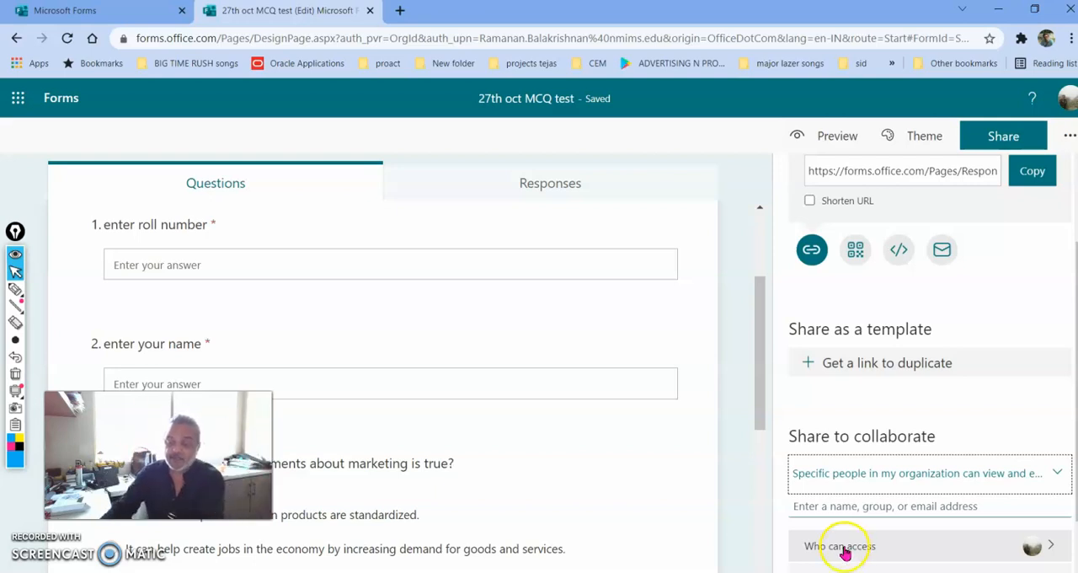
Add a colleague by name as a collaborator and copy the response link restricted to people in the organization
left_click(810, 506)
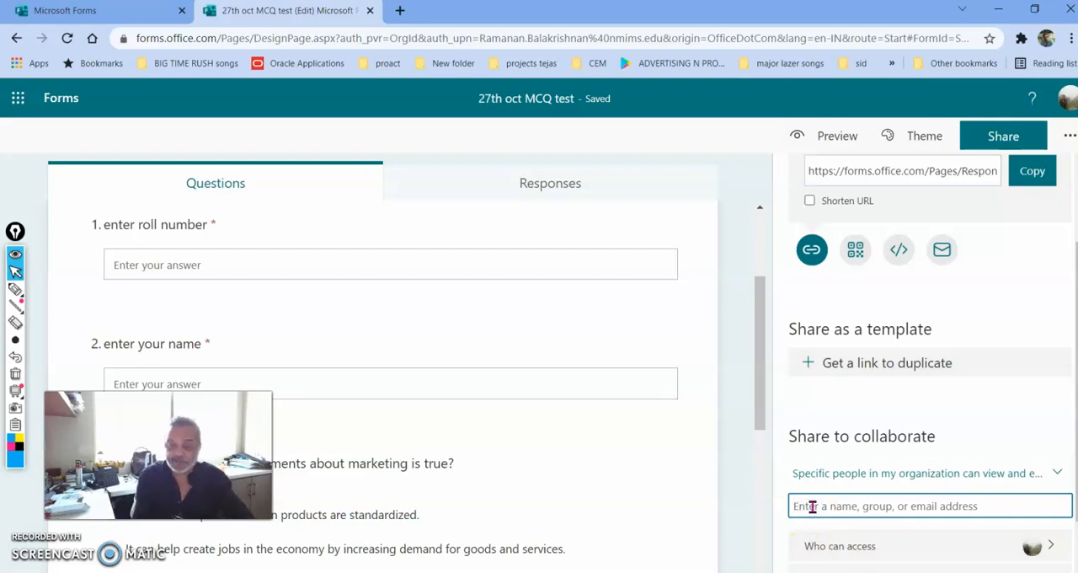
type("yashod")
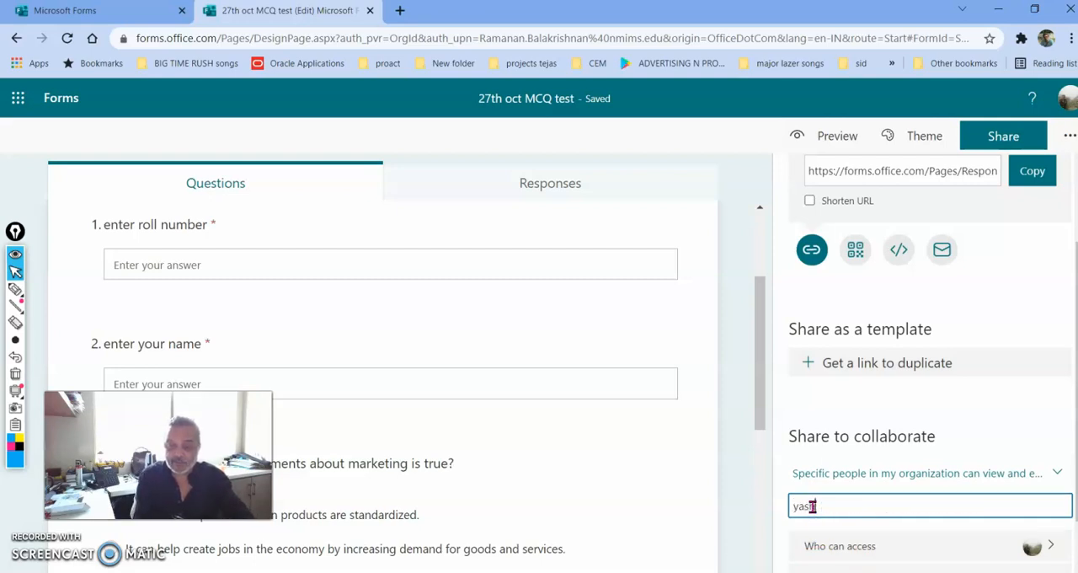
type("han")
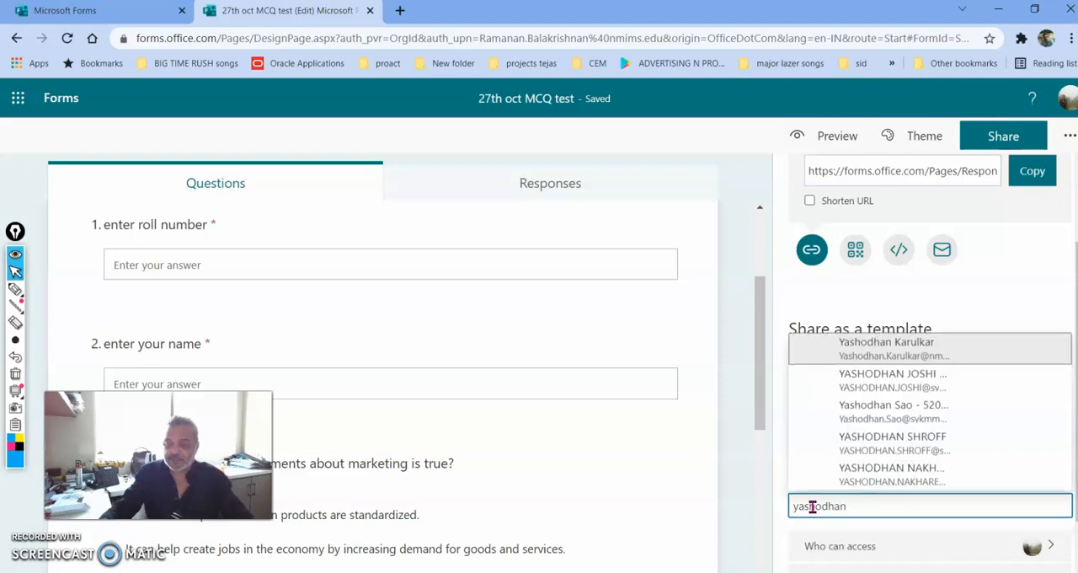
left_click(861, 357)
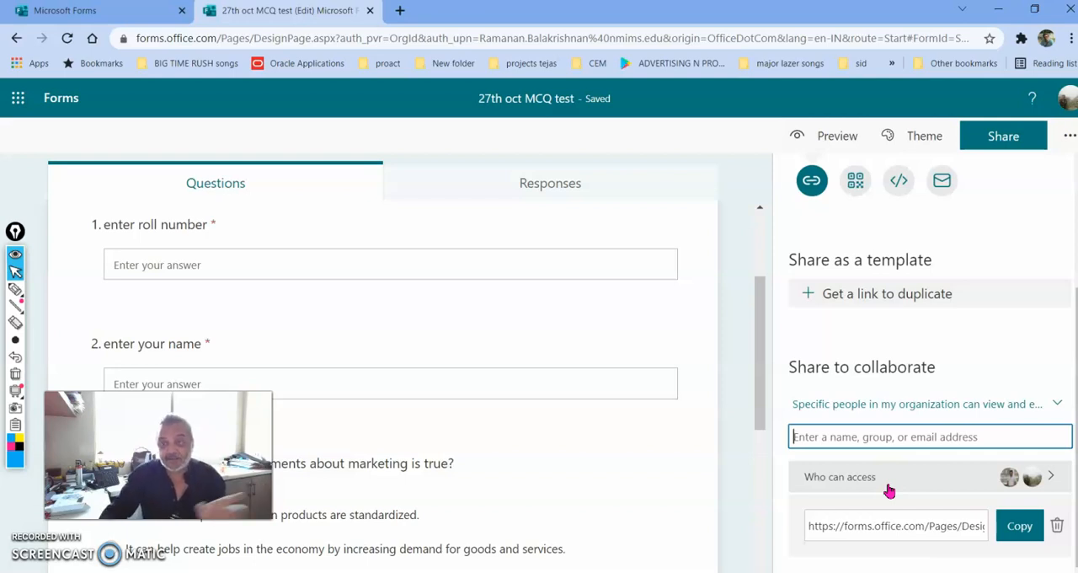
scroll(882, 476, "up", 3)
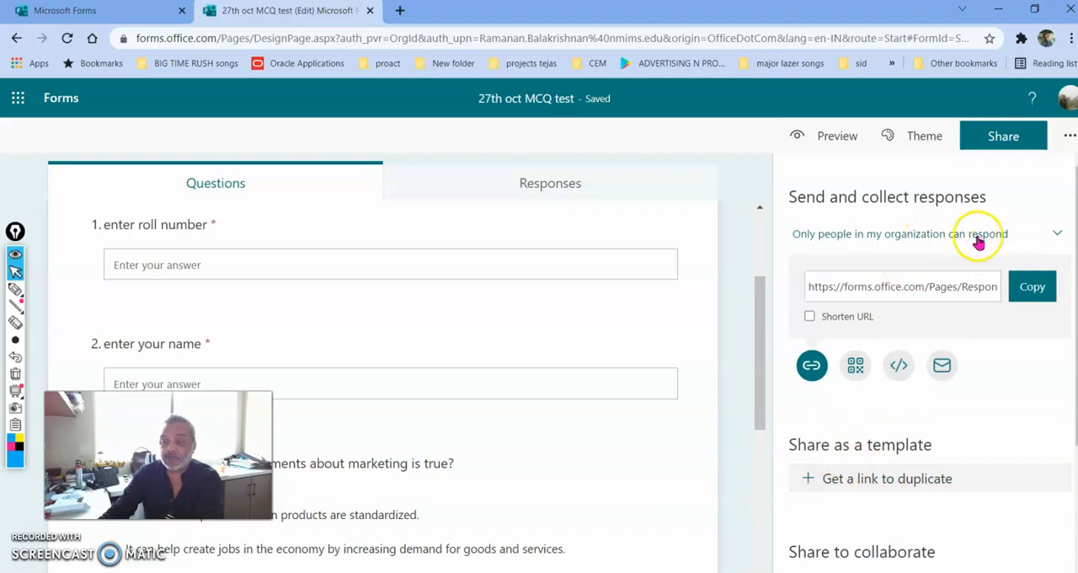
left_click(1041, 301)
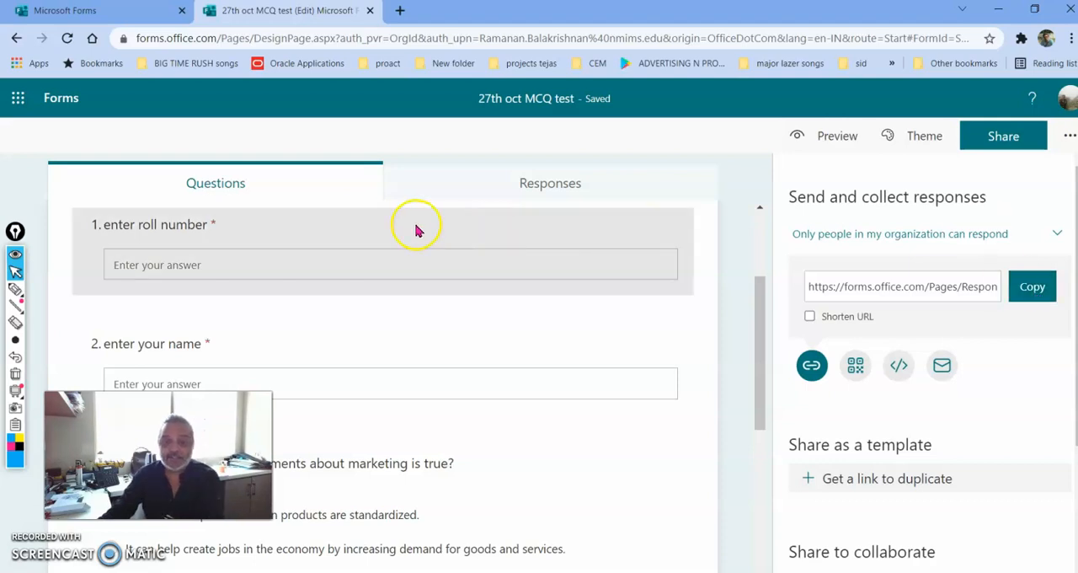
Show the quiz's responses overview, mark Open in Excel with a blue arrow, and clear the arrow
left_click(507, 193)
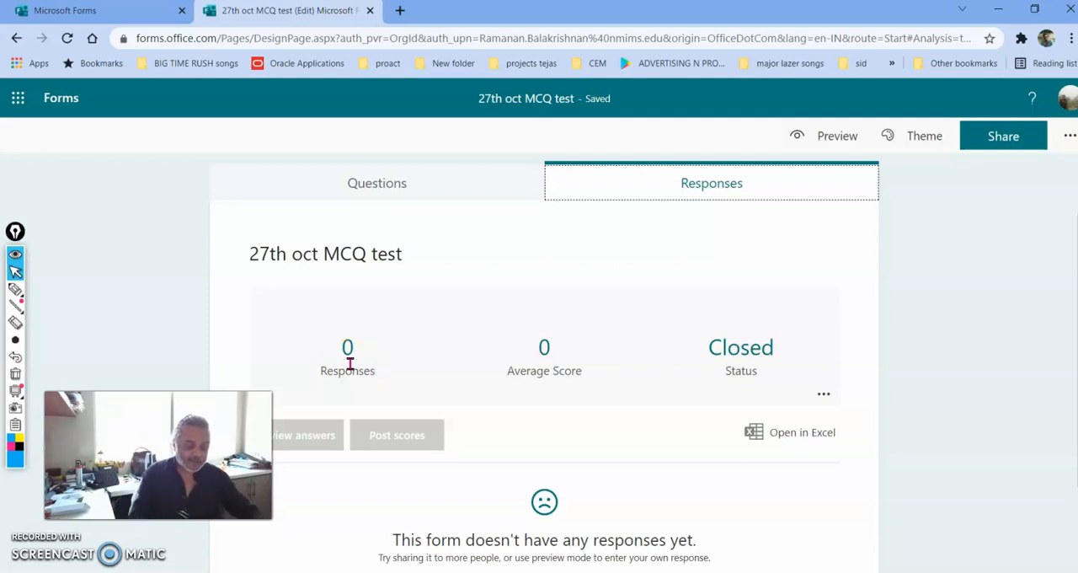
key("ctrl+shift+3")
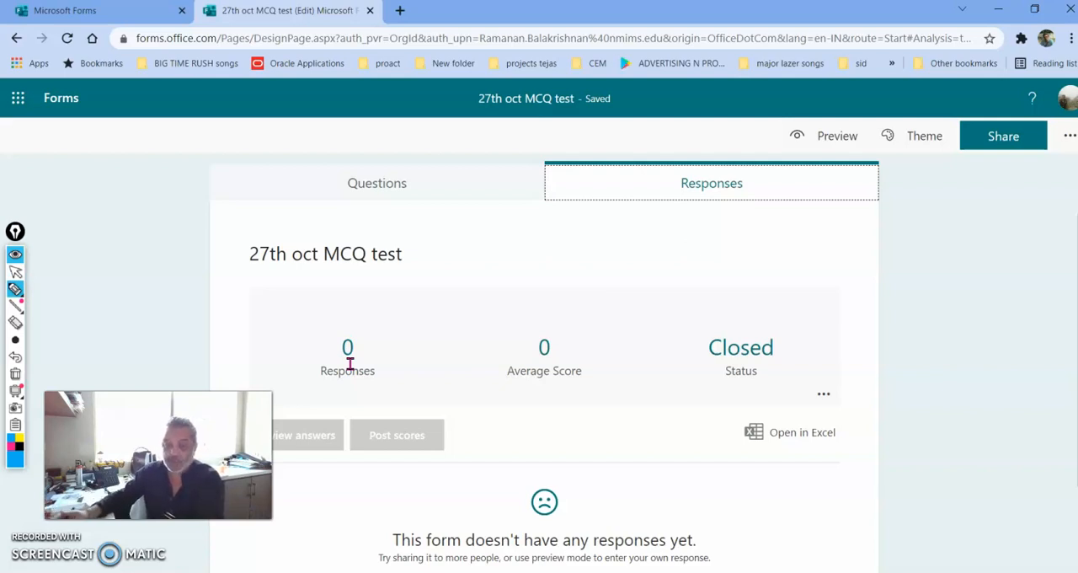
mouse_move(544, 434)
left_mouse_down()
mouse_move(531, 436)
mouse_move(698, 433)
mouse_move(683, 463)
left_mouse_up()
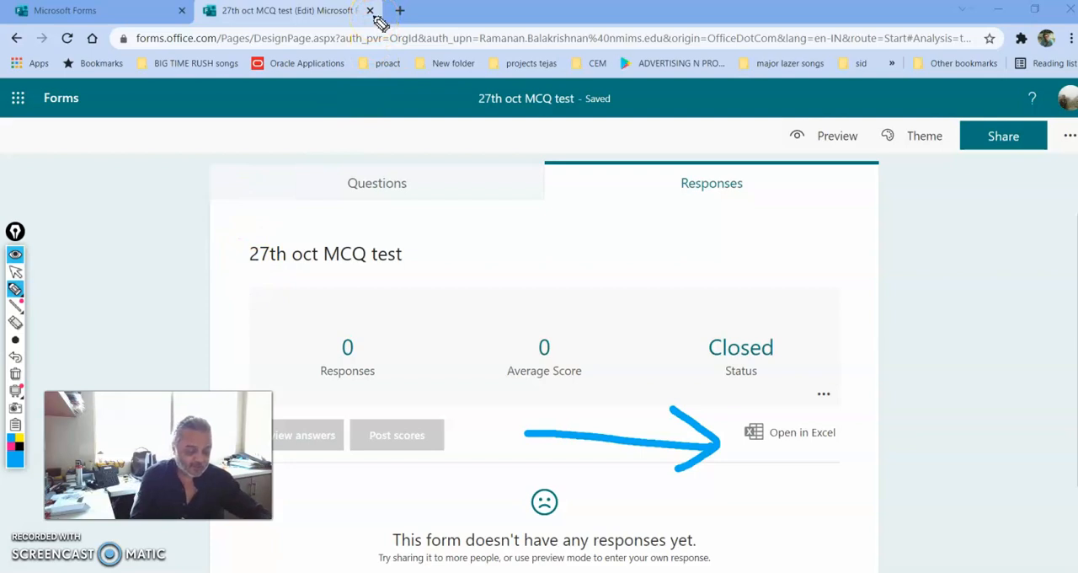
key("ctrl+shift+7")
key("ctrl+shift+2")
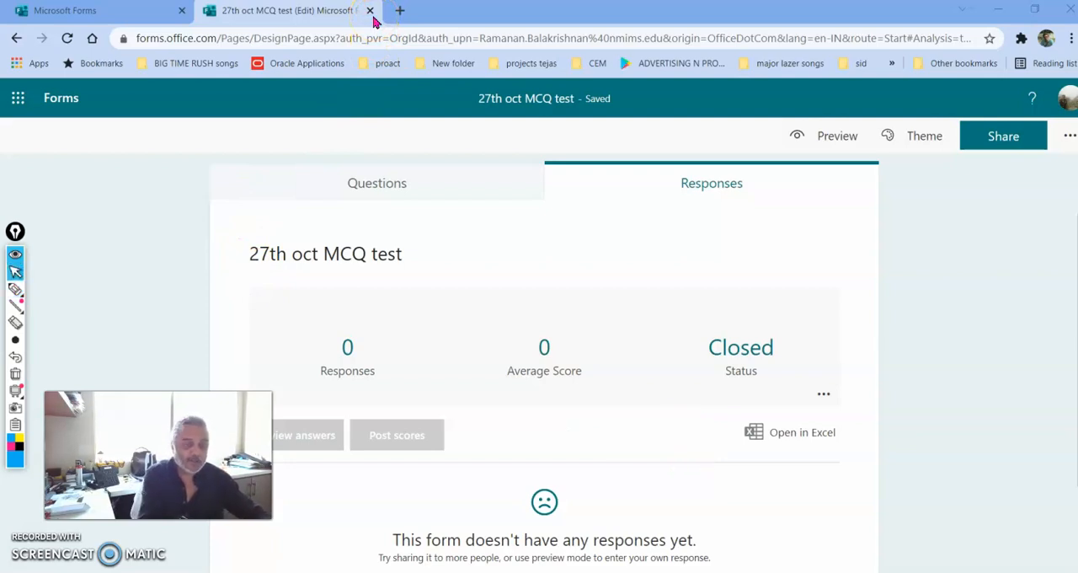
Close the quiz editor and the Forms home page, and switch to the Test & Training team's assignments in Microsoft Teams
left_click(373, 15)
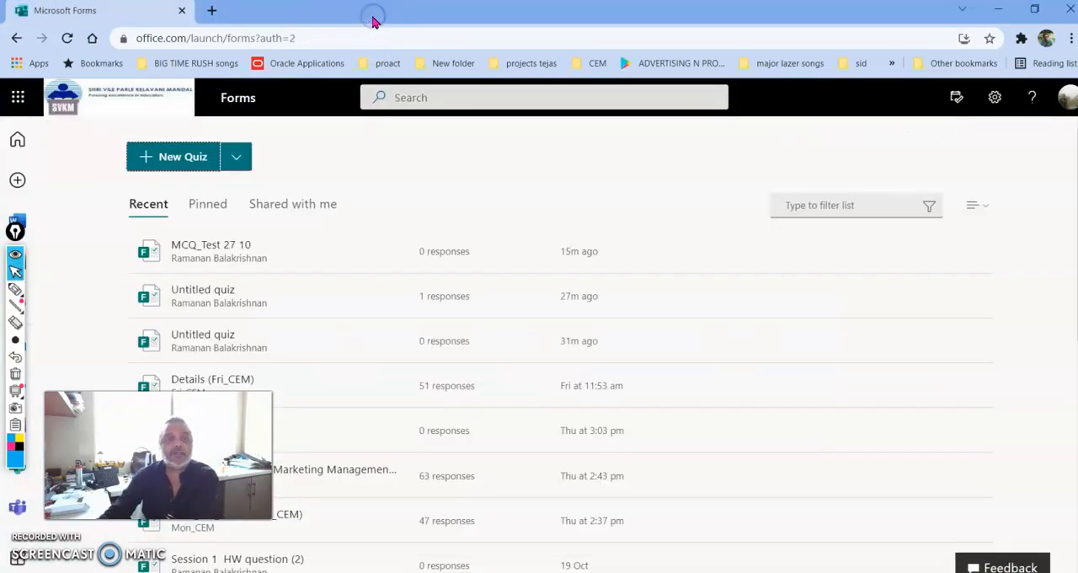
left_click(181, 10)
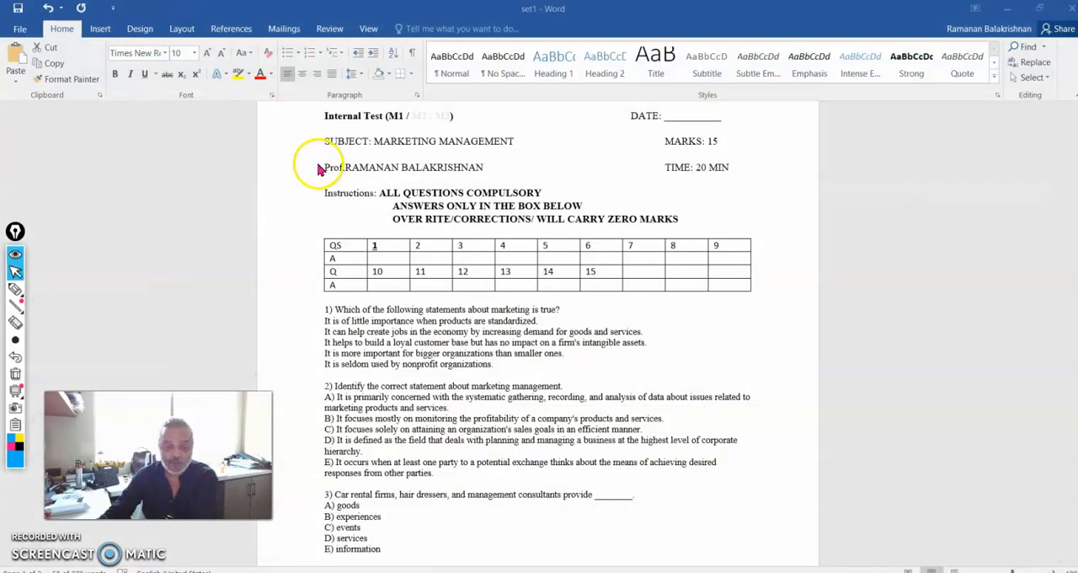
left_click(552, 572)
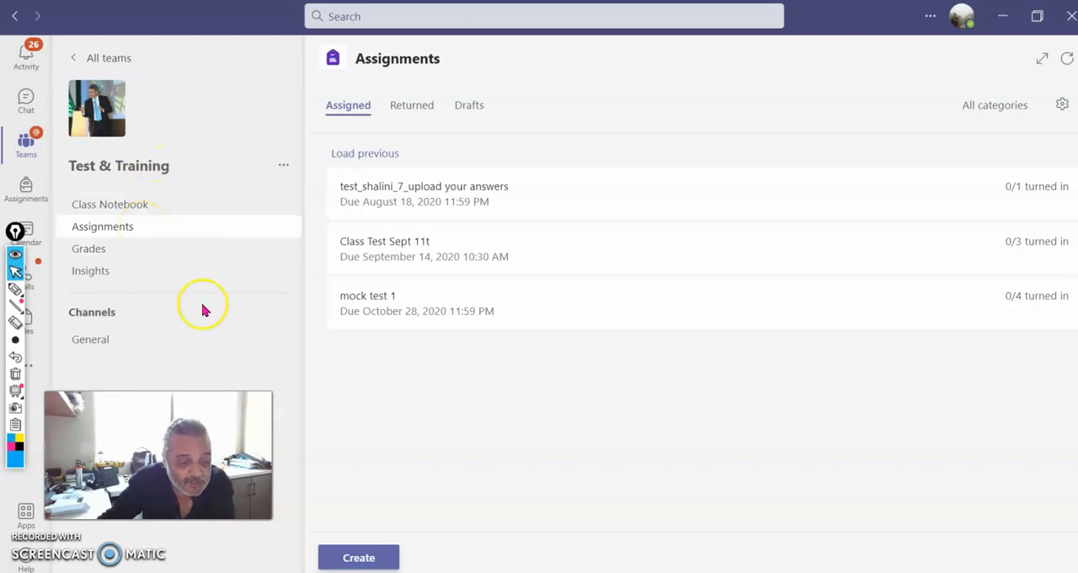
Create a quiz assignment for Test & Training from the existing "27th oct MCQ test" form
left_click(380, 558)
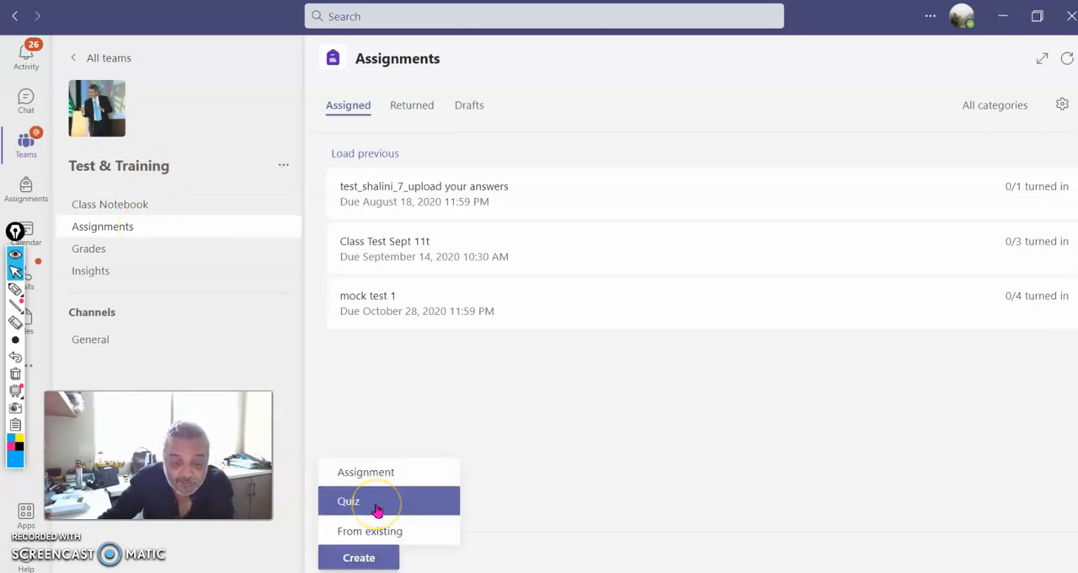
left_click(377, 506)
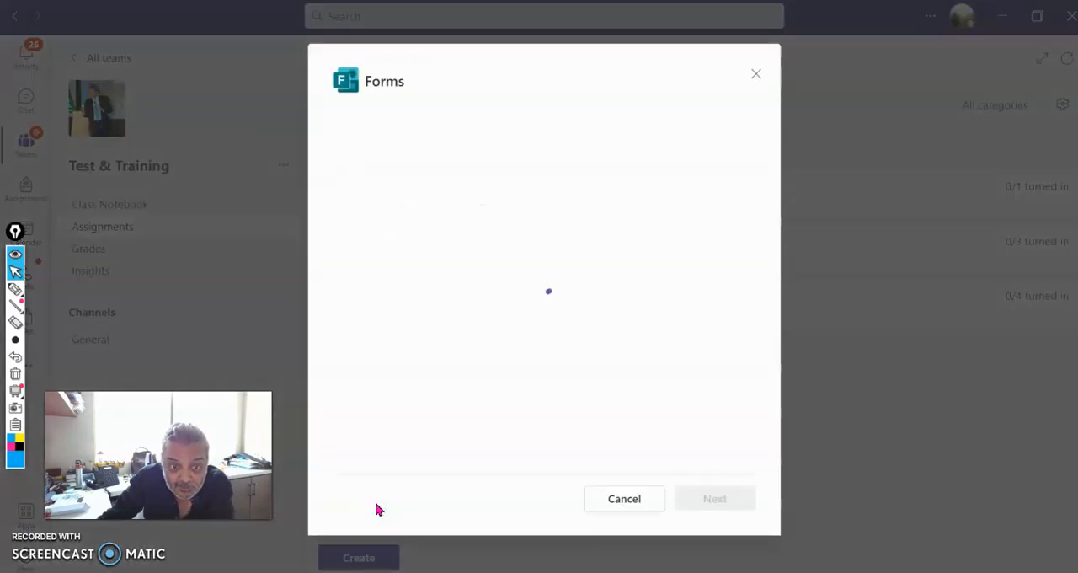
left_click(378, 177)
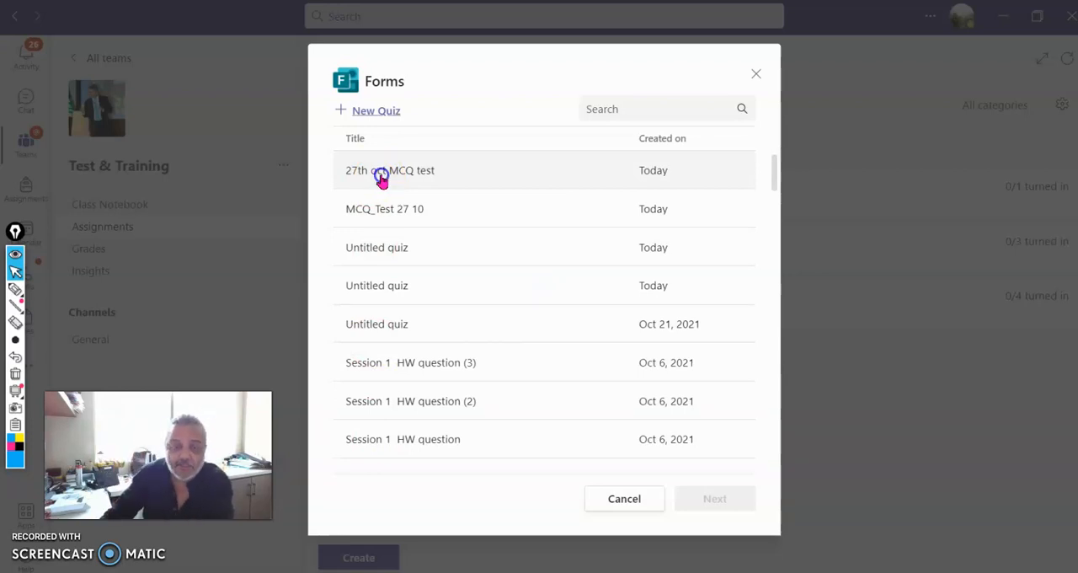
left_click(379, 177)
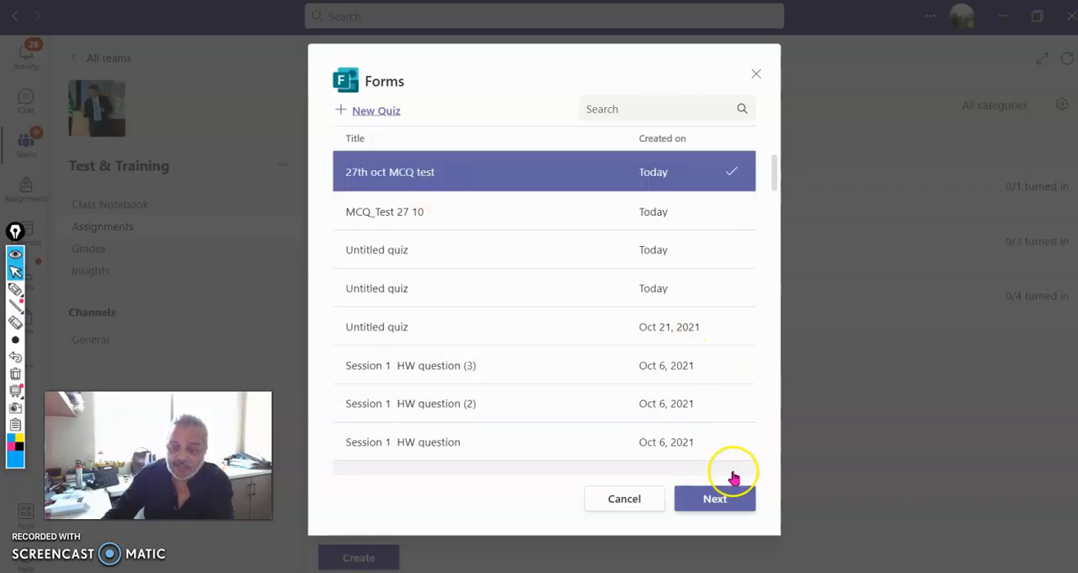
left_click(735, 498)
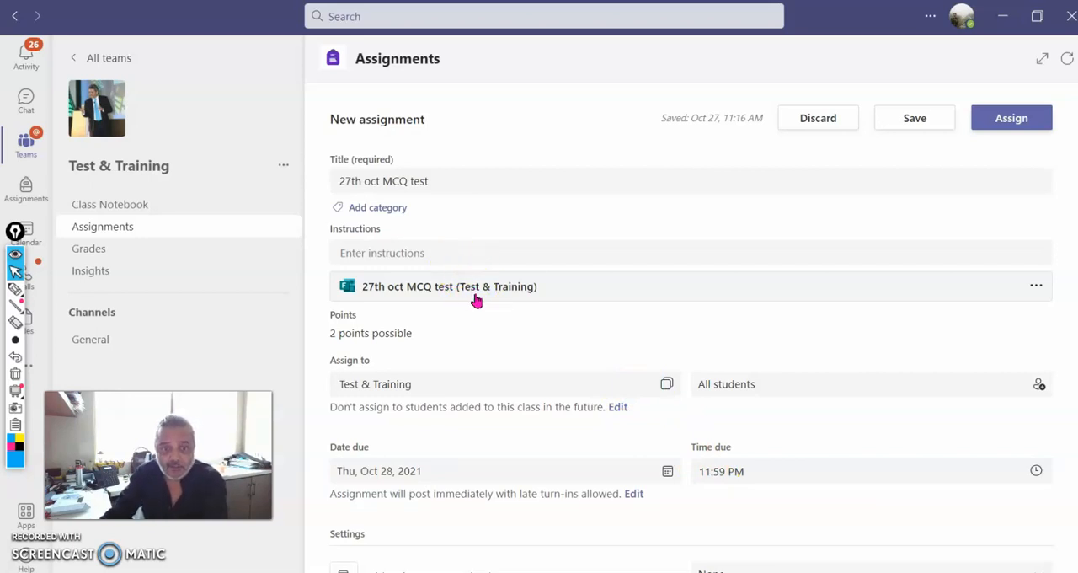
Review the new assignment's settings and handwrite the contact phone number in thick blue ink across the title and instructions area
scroll(493, 330, "down", 2)
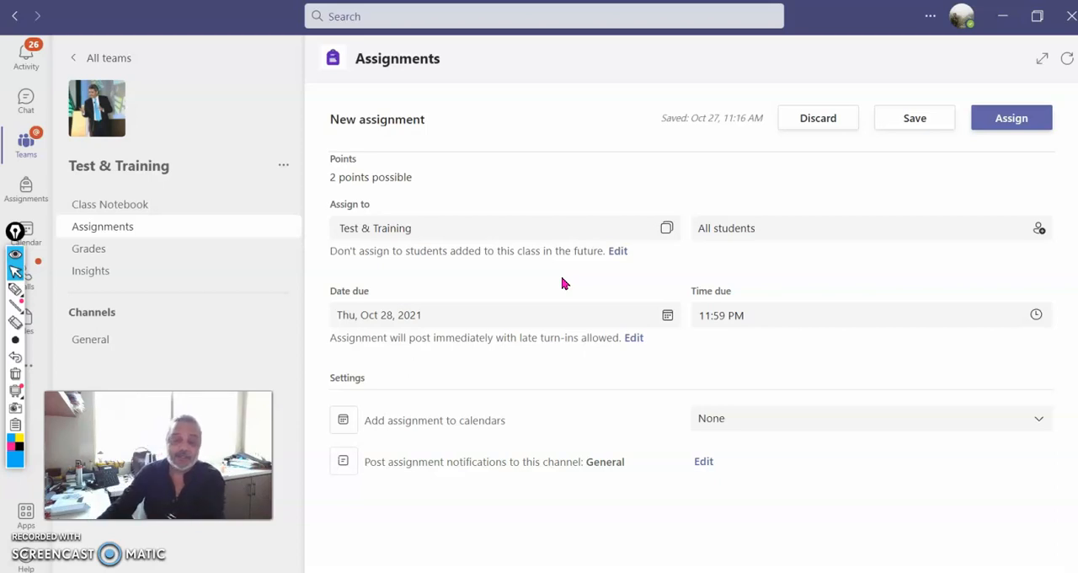
scroll(564, 283, "up", 2)
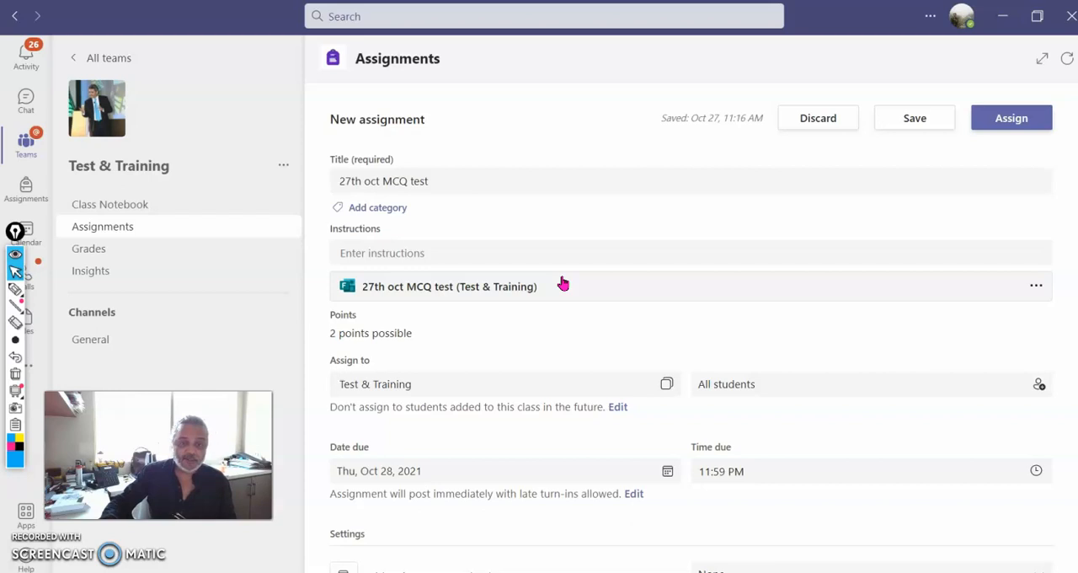
key("ctrl+shift+3")
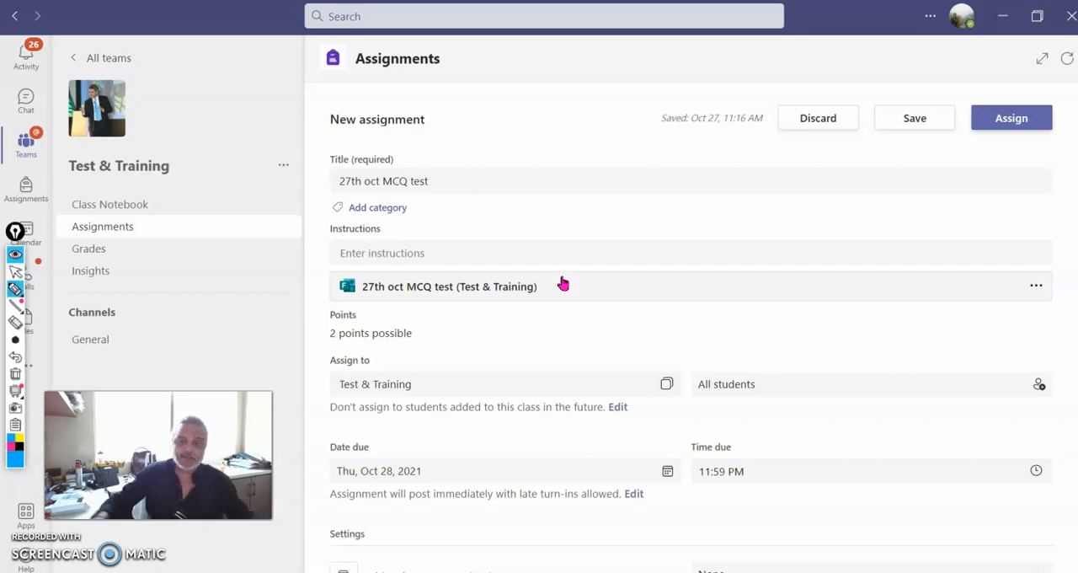
mouse_move(554, 188)
left_mouse_down()
mouse_move(544, 191)
mouse_move(597, 193)
mouse_move(631, 210)
mouse_move(665, 195)
mouse_move(673, 236)
left_mouse_up()
mouse_move(711, 198)
left_mouse_down()
mouse_move(748, 205)
mouse_move(760, 229)
mouse_move(842, 217)
mouse_move(840, 226)
mouse_move(962, 174)
left_mouse_up()
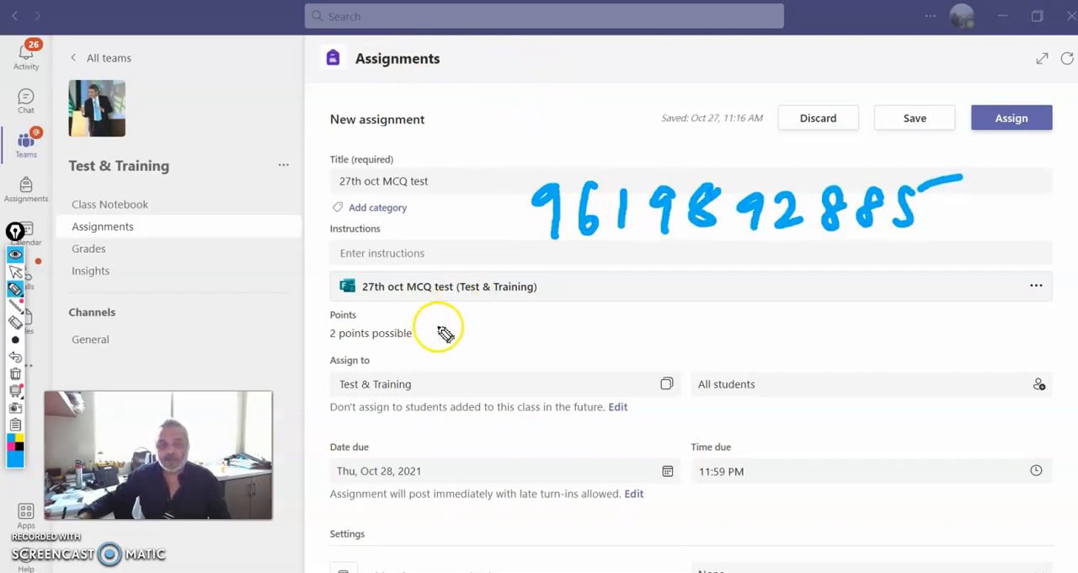
Reduce the pen to the thinnest size and handwrite the contact e-mail address across the points and assignee area
left_click(15, 339)
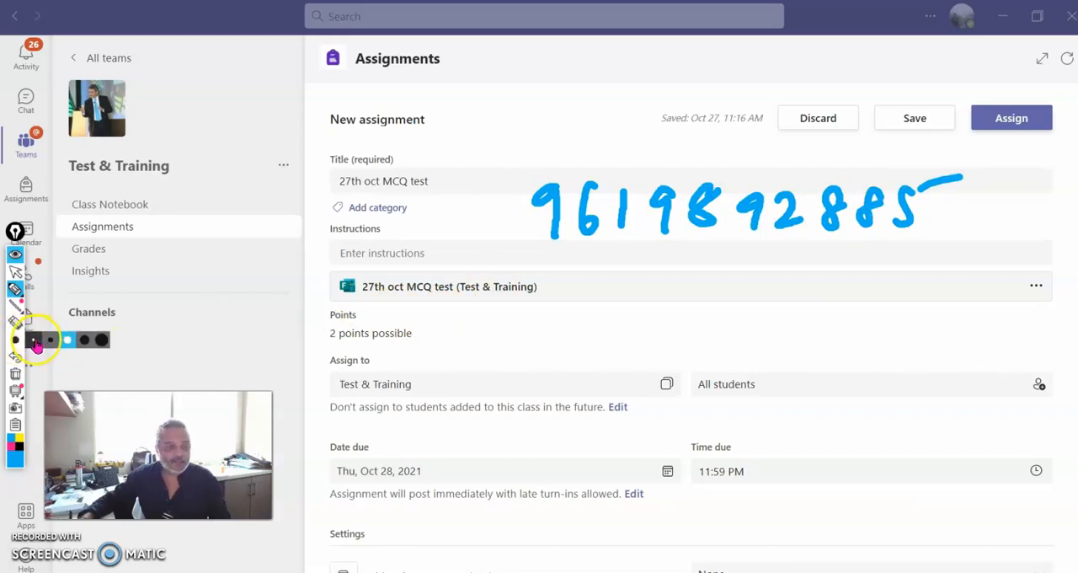
left_click(34, 340)
mouse_move(441, 327)
left_mouse_down()
mouse_move(517, 329)
mouse_move(534, 342)
mouse_move(616, 325)
mouse_move(721, 337)
mouse_move(914, 334)
left_mouse_up()
left_click_drag(941, 333, 960, 326)
left_click_drag(760, 371, 987, 378)
Draw an arrow above the due date pointing to two handwritten contact numbers separated by a horizontal line
left_click_drag(525, 442, 606, 439)
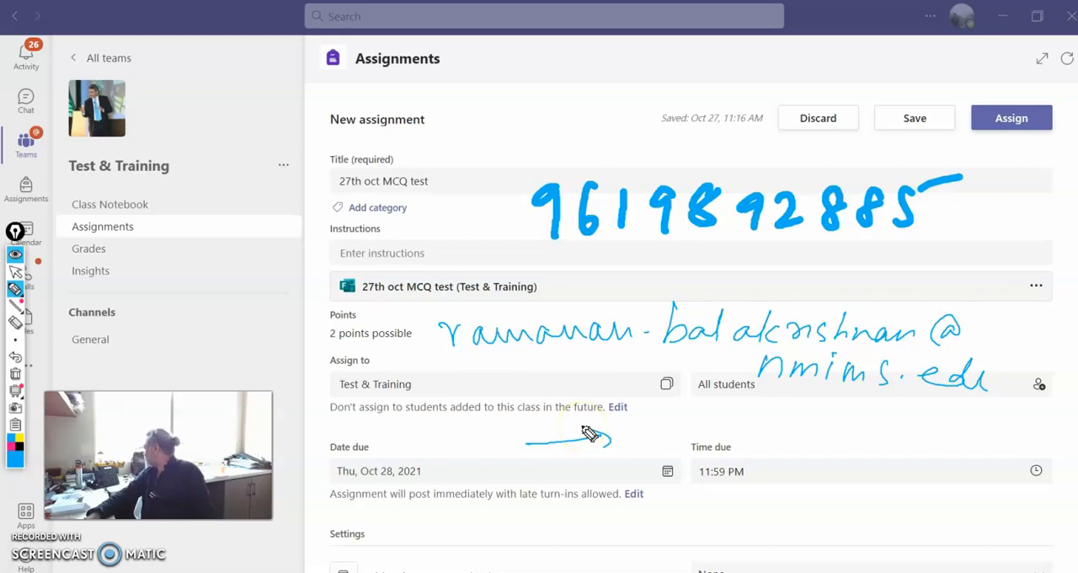
mouse_move(652, 410)
left_mouse_down()
mouse_move(645, 444)
mouse_move(665, 421)
mouse_move(705, 435)
mouse_move(800, 423)
left_mouse_up()
mouse_move(657, 477)
left_mouse_down()
mouse_move(676, 498)
mouse_move(830, 494)
left_mouse_up()
left_click_drag(642, 459, 829, 463)
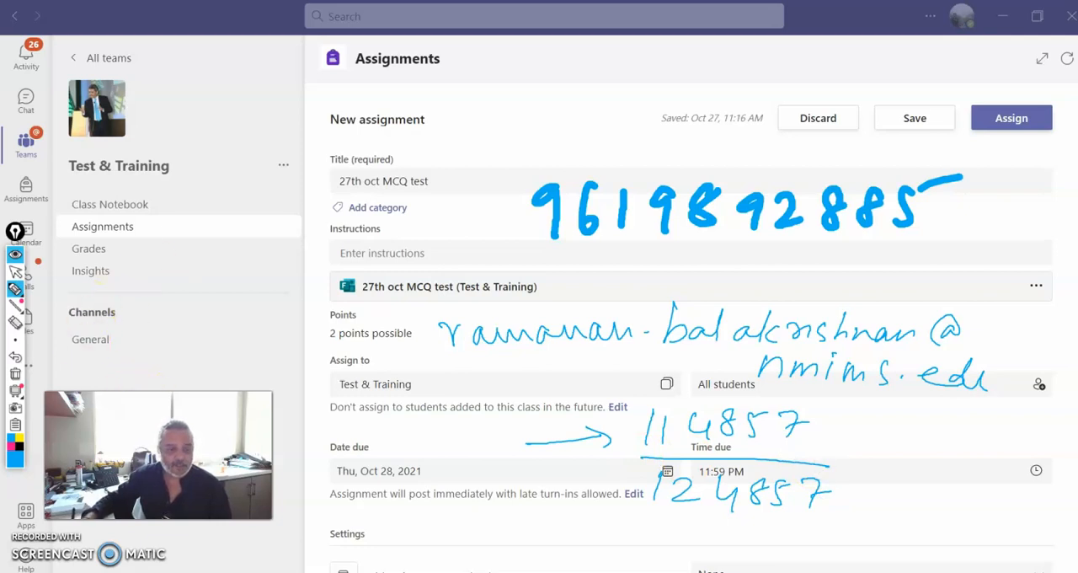
Handwrite a short note below the channel list and a circled "ELP" beside the due date, and return to the normal pointer
left_click_drag(206, 390, 233, 392)
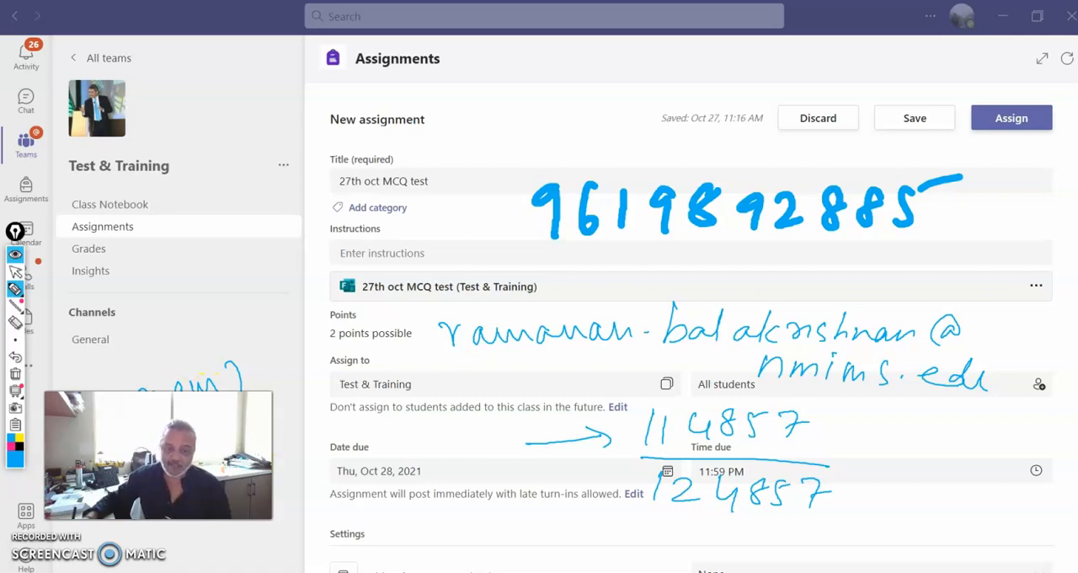
mouse_move(281, 434)
left_mouse_down()
mouse_move(293, 450)
mouse_move(292, 441)
left_mouse_up()
mouse_move(304, 428)
left_mouse_down()
mouse_move(308, 450)
mouse_move(316, 447)
left_mouse_up()
left_click_drag(319, 424, 324, 444)
mouse_move(318, 423)
left_mouse_down()
mouse_move(330, 426)
mouse_move(322, 435)
left_mouse_up()
left_click_drag(337, 410, 384, 400)
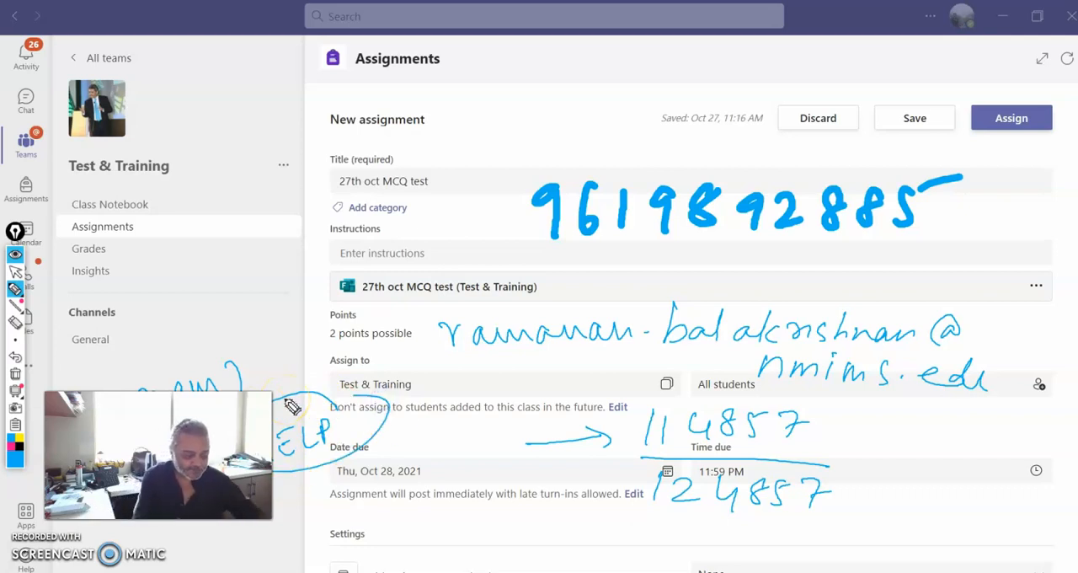
key("ctrl+shift+2")
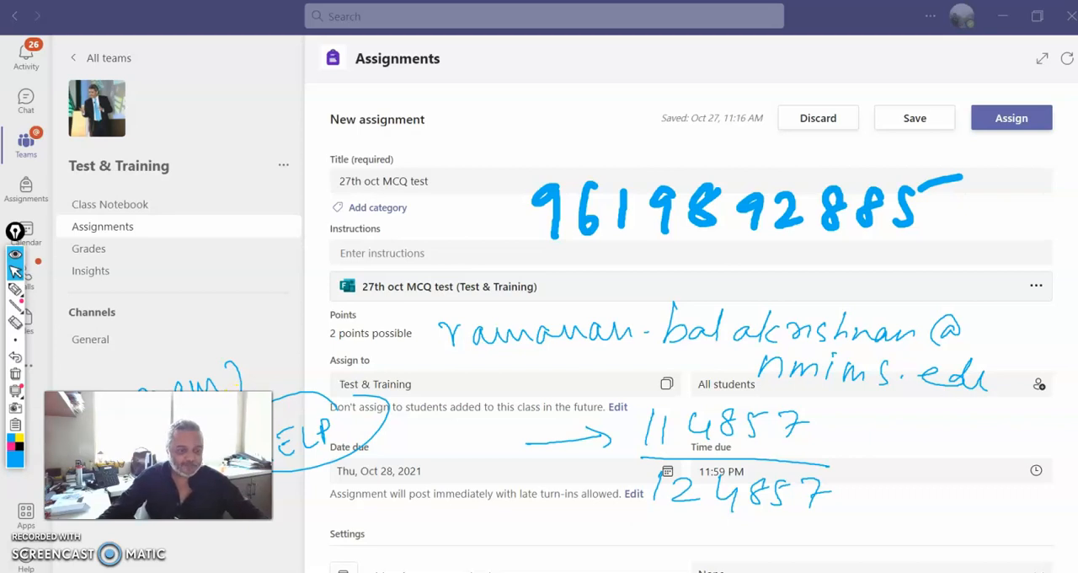